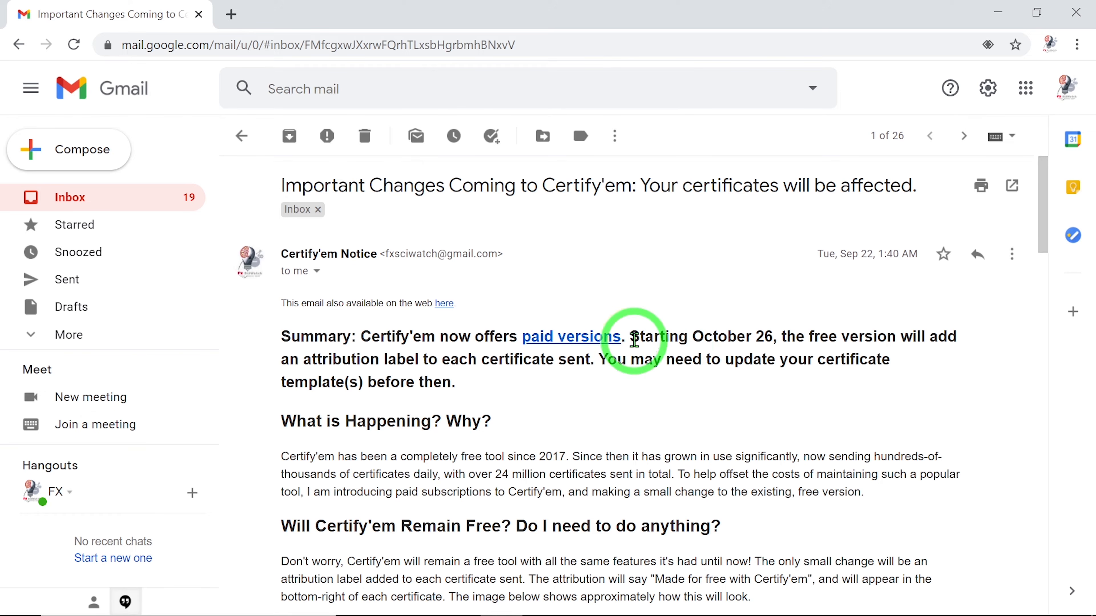
# - Review the Certify'em notice email and view the attribution label on the sample webinar certificate PDF
pyautogui.moveTo(630, 337); pyautogui.dragTo(597, 359)
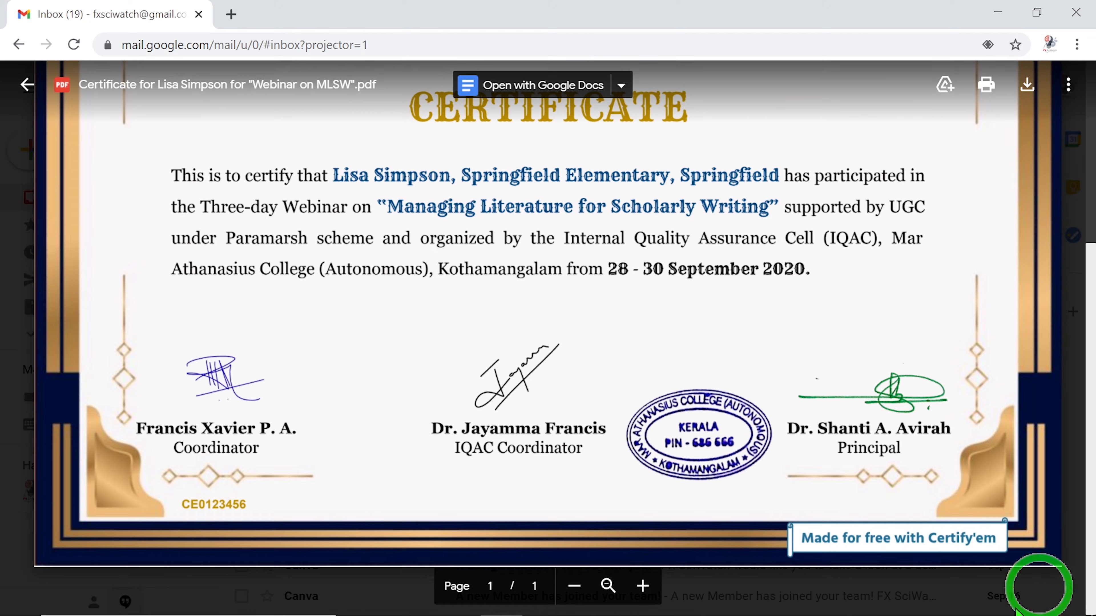
pyautogui.click(576, 592)
pyautogui.click(575, 591)
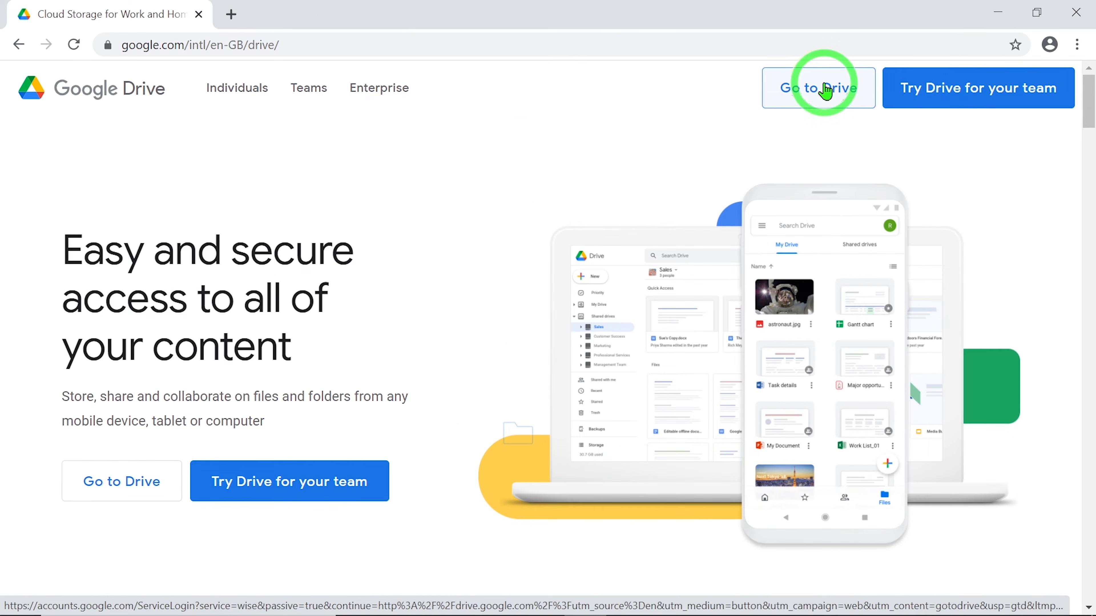
# - Go to Google Drive and open the Certificate for Webinar form in Google Forms
pyautogui.click(825, 90)
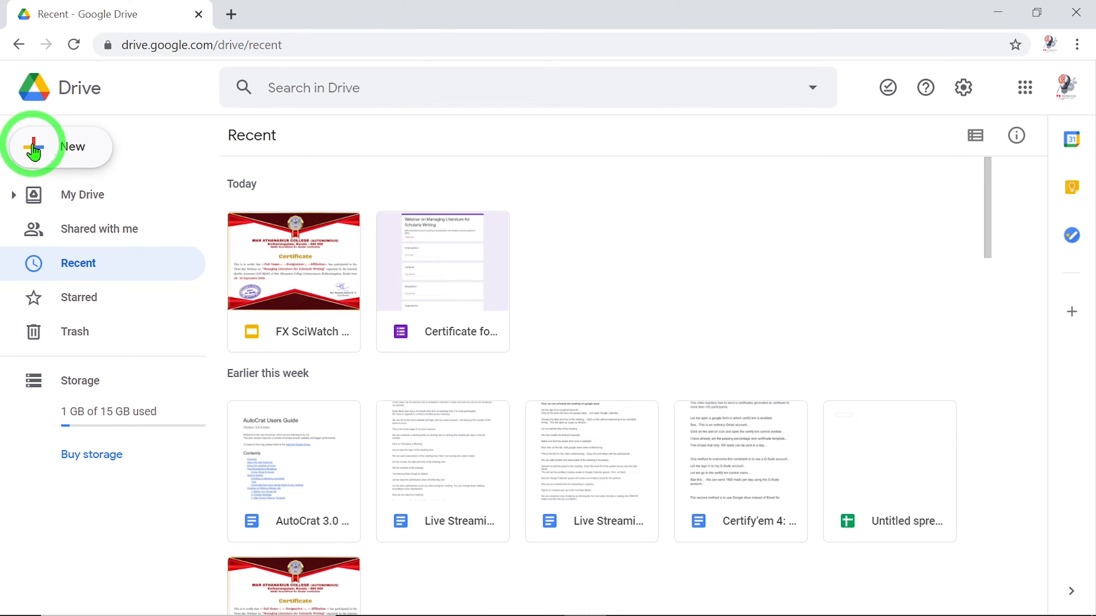
pyautogui.click(33, 149)
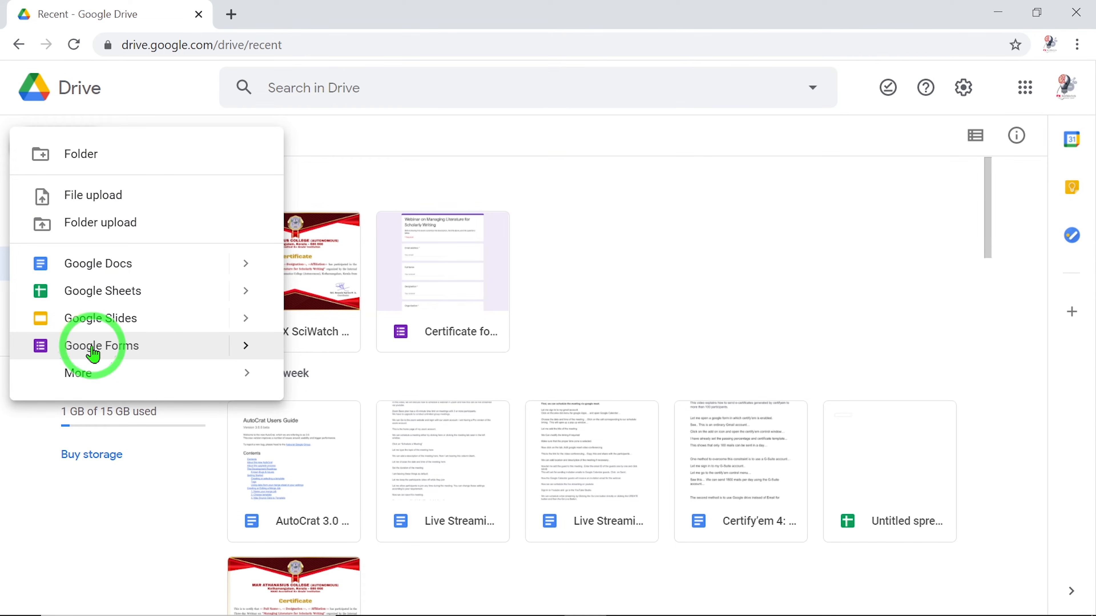
pyautogui.moveTo(244, 345)
pyautogui.click(328, 367)
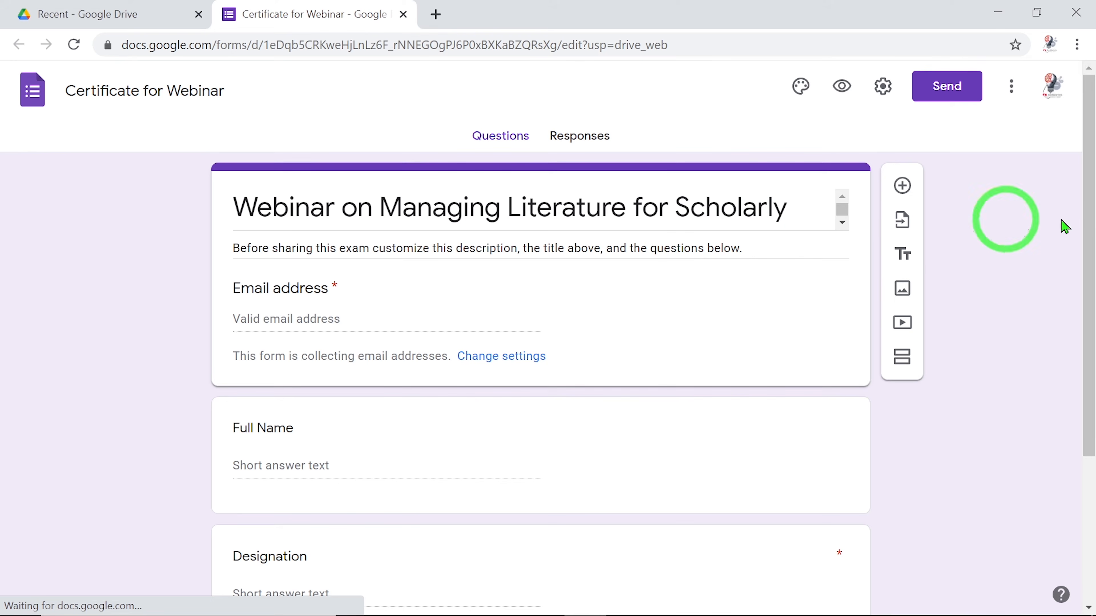
# - Review the form's questions and create a new spreadsheet as the destination for its responses
pyautogui.moveTo(1092, 184); pyautogui.dragTo(1093, 293)
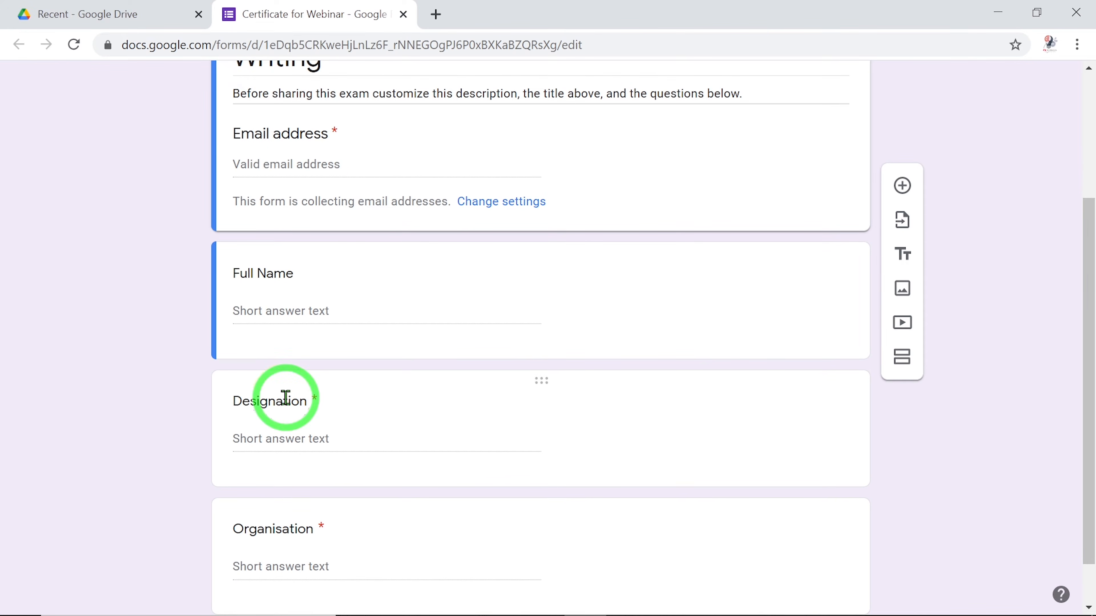
pyautogui.scroll(5, 831, 551)
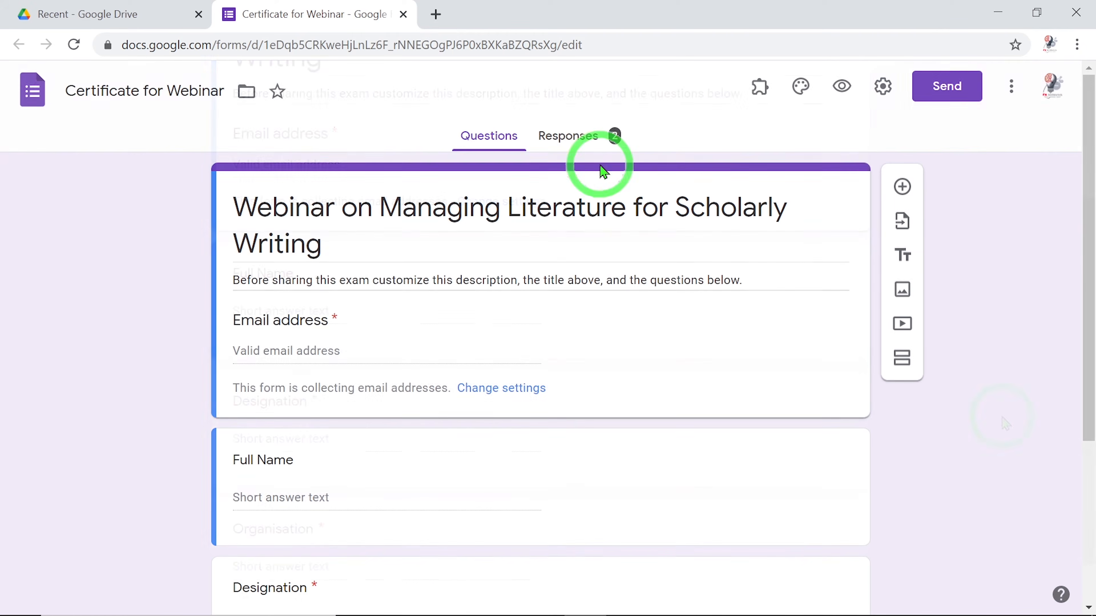
pyautogui.click(569, 136)
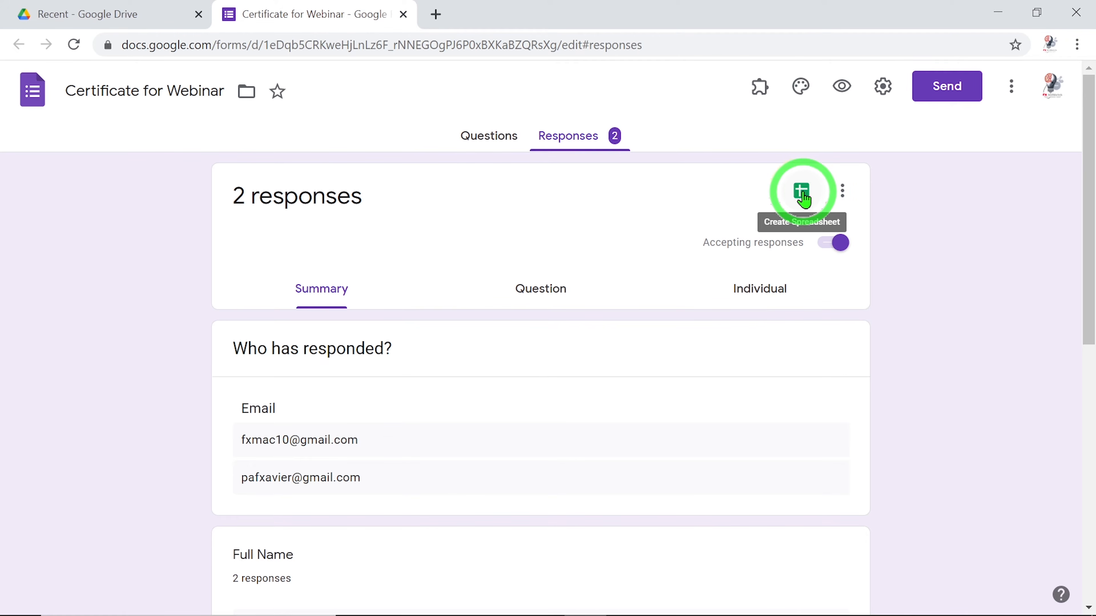
pyautogui.click(803, 199)
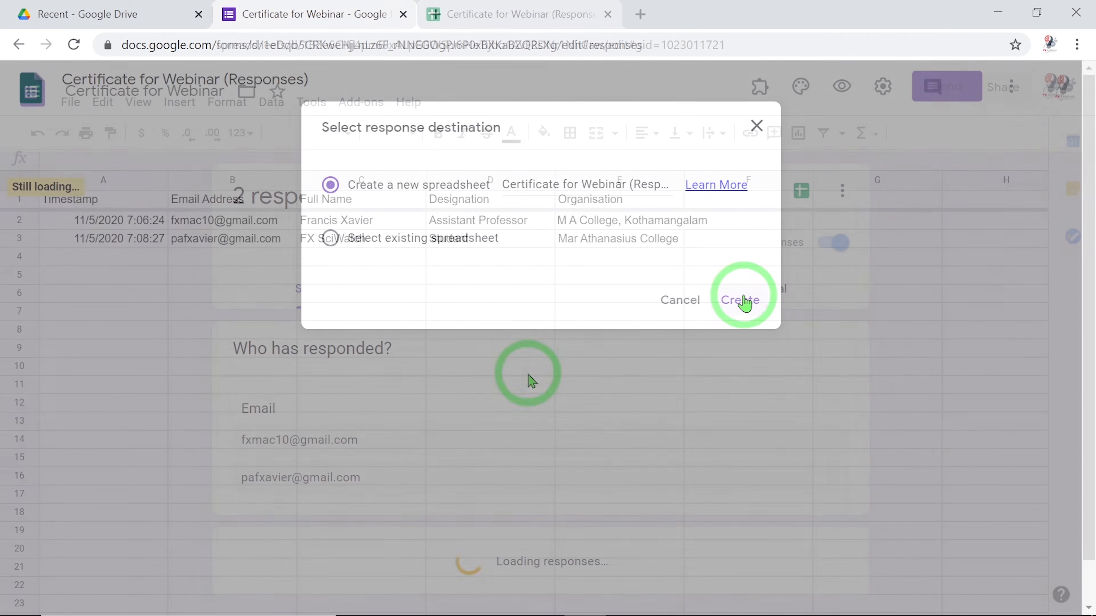
pyautogui.click(738, 300)
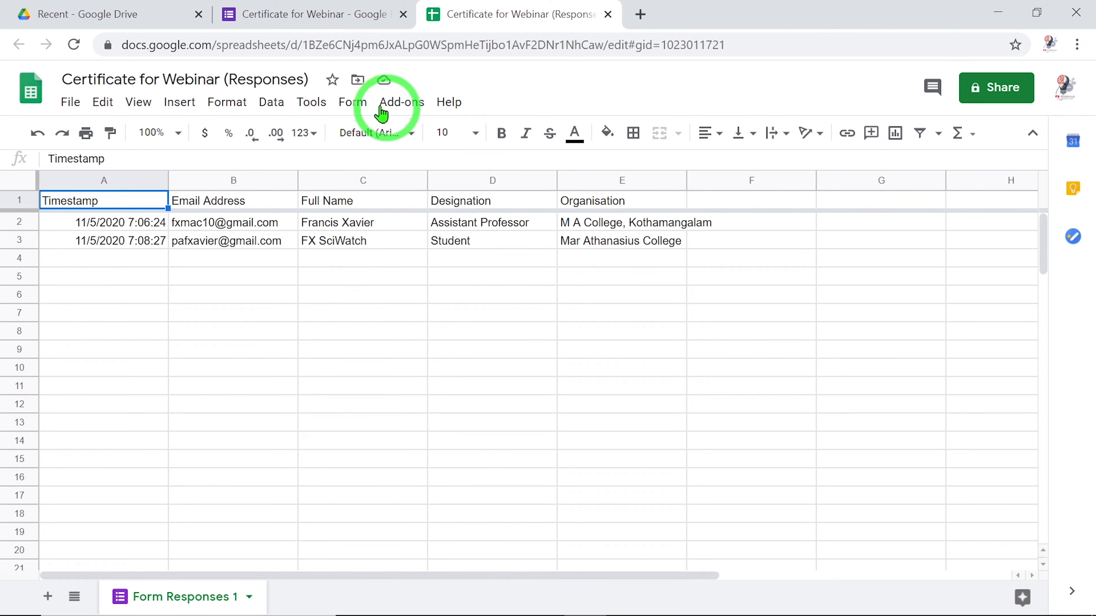
# - Find the Autocrat add-on for Sheets in the Google Workspace Marketplace and start its installation
pyautogui.click(405, 110)
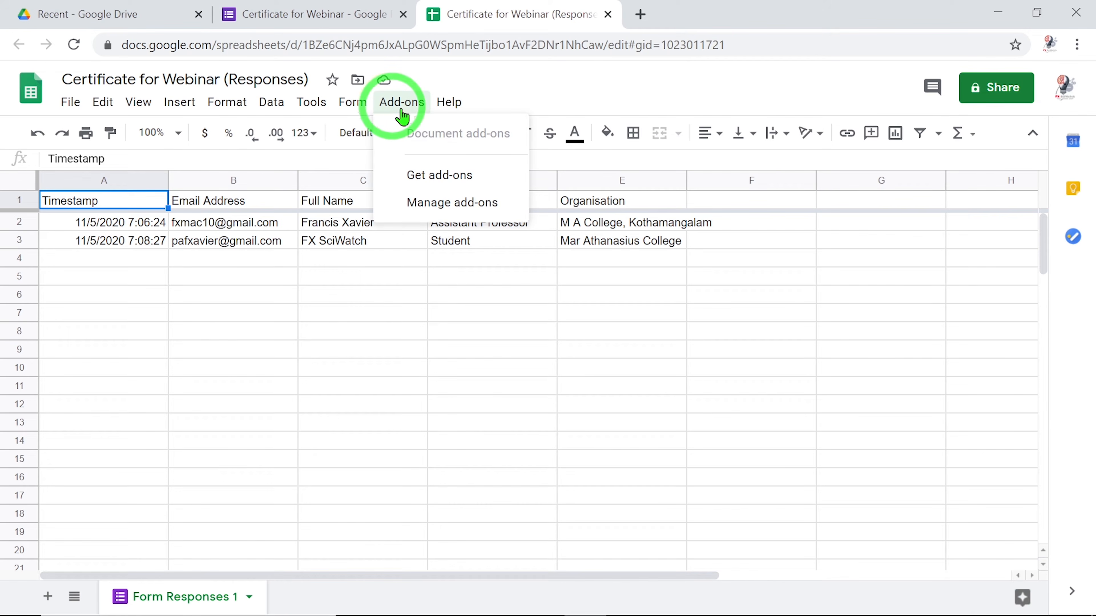
pyautogui.click(445, 186)
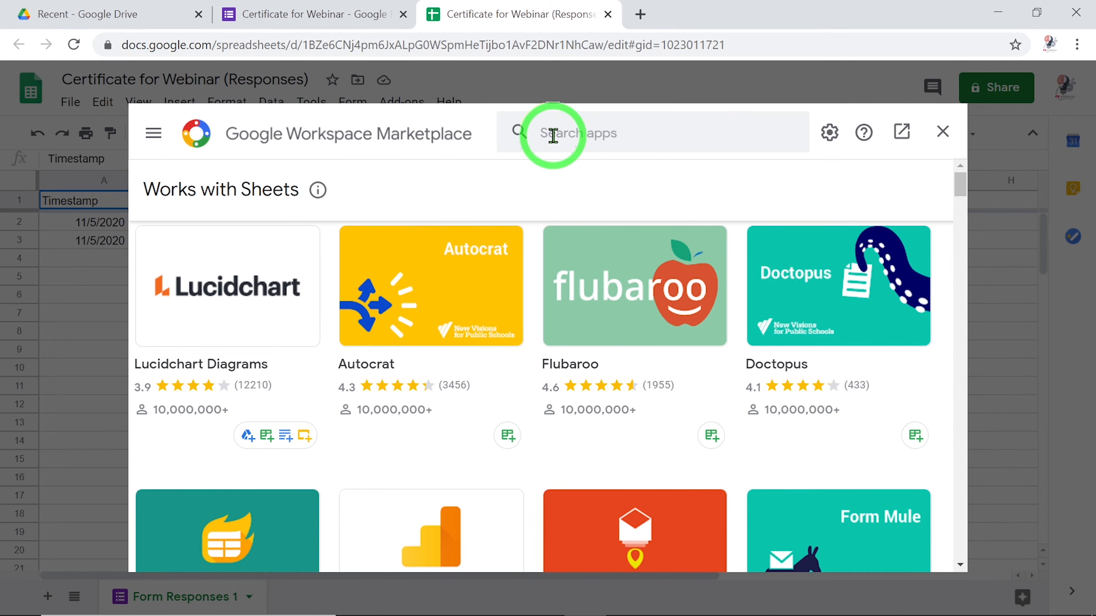
pyautogui.click(433, 304)
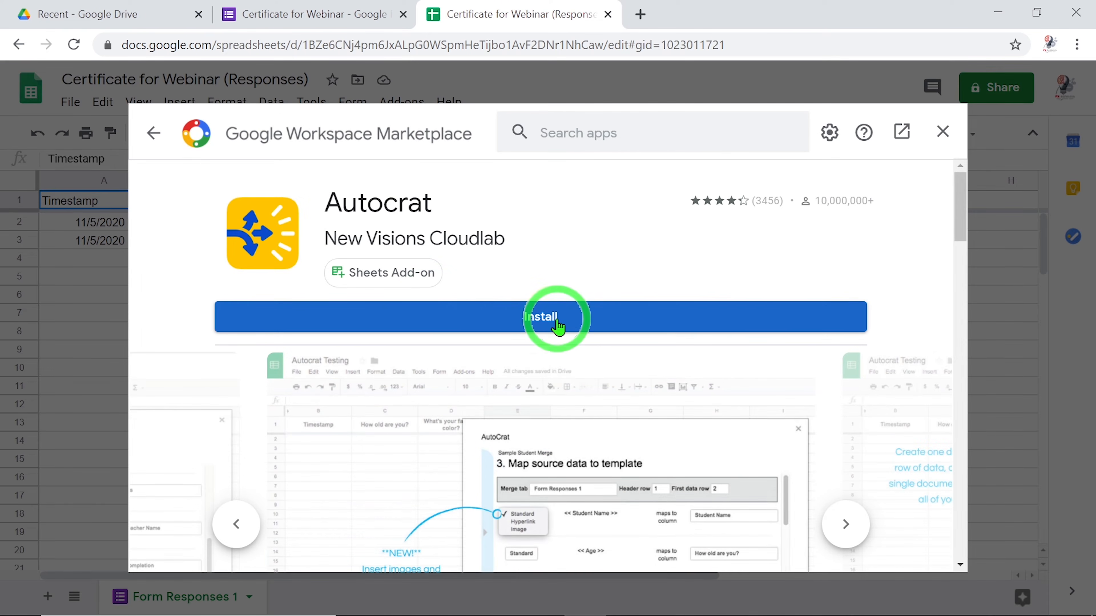
pyautogui.click(552, 324)
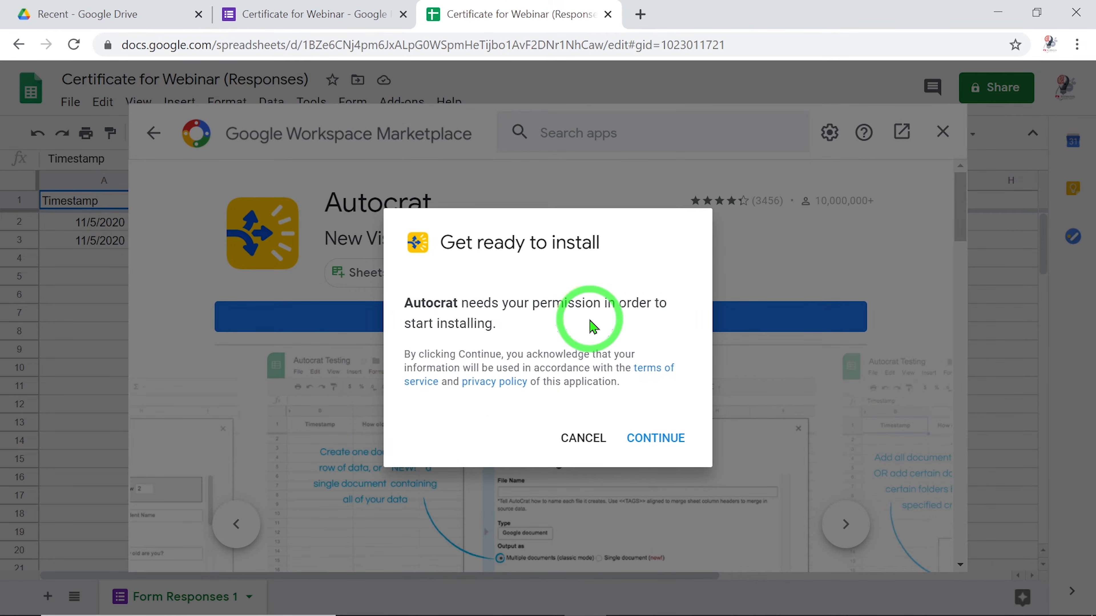
# - Grant Autocrat access to the signed-in Google account, finish the installation and leave the marketplace
pyautogui.click(662, 448)
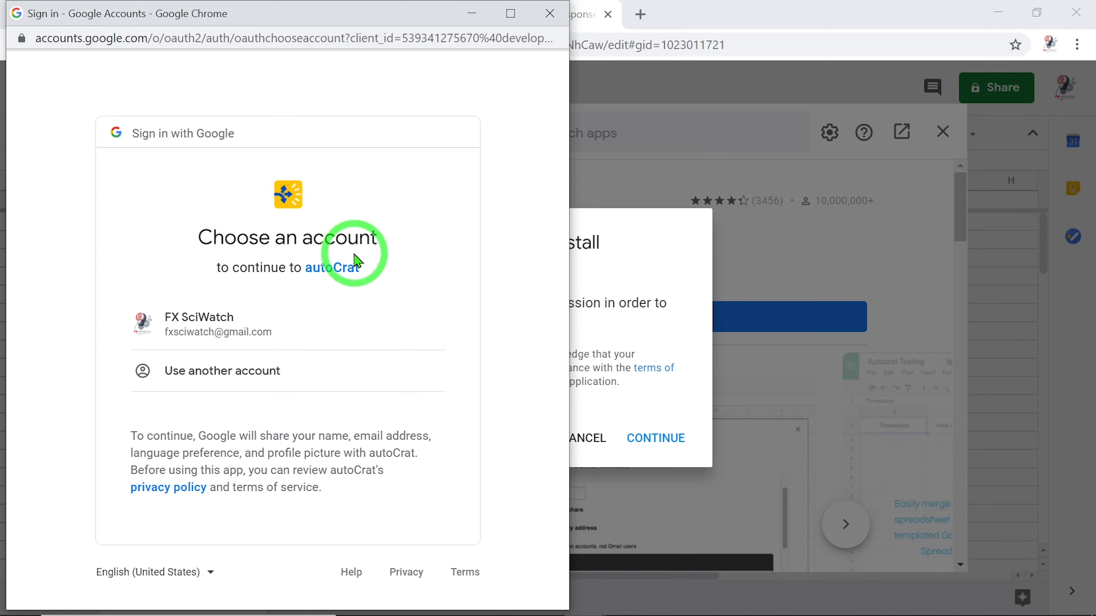
pyautogui.click(201, 332)
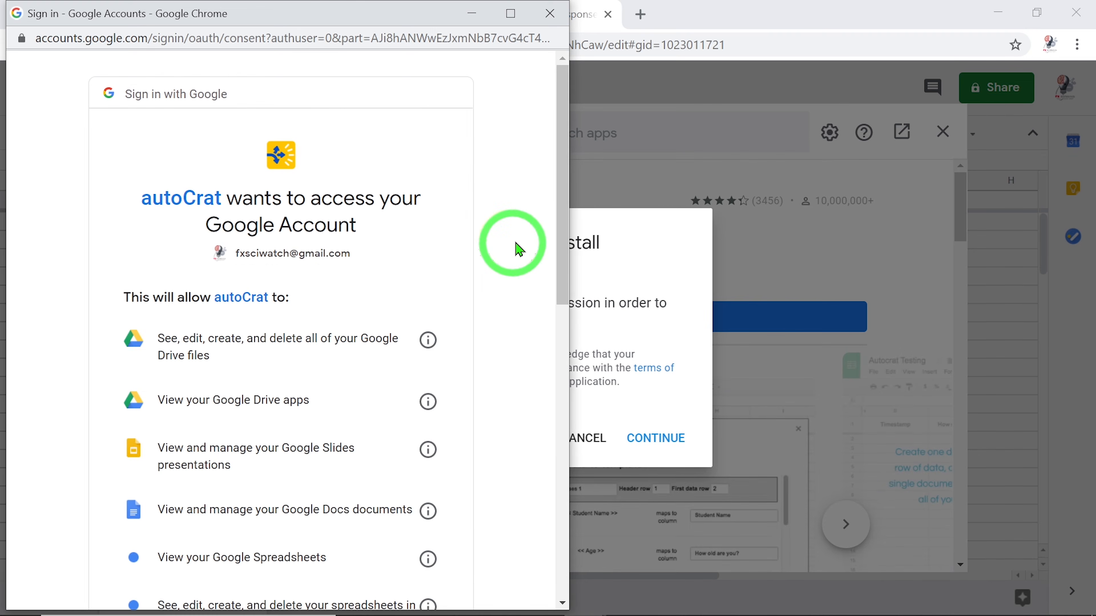
pyautogui.moveTo(560, 249); pyautogui.dragTo(318, 541)
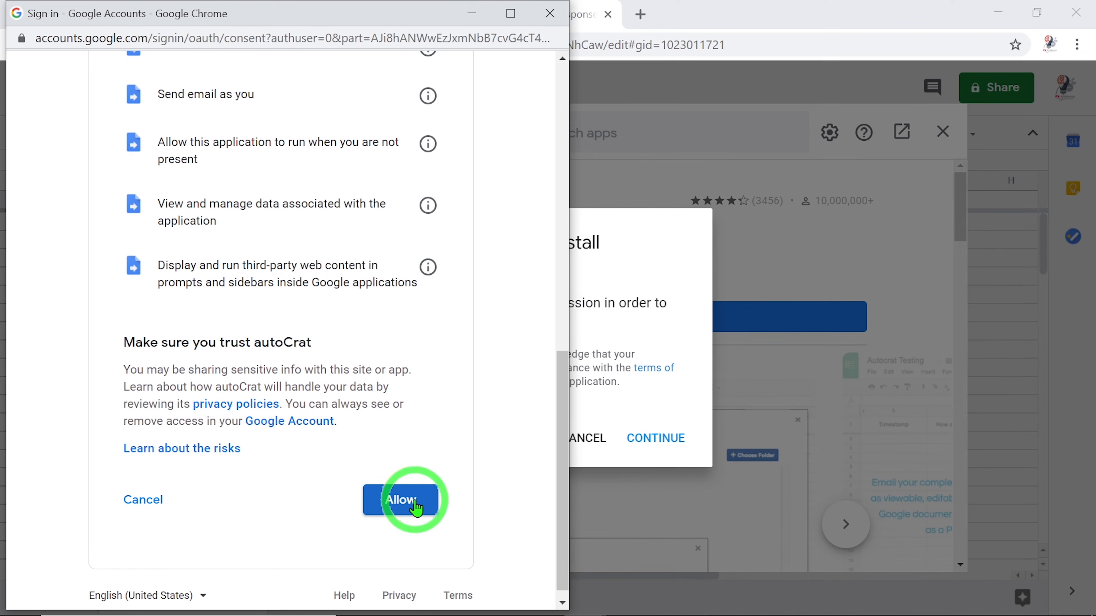
pyautogui.click(405, 501)
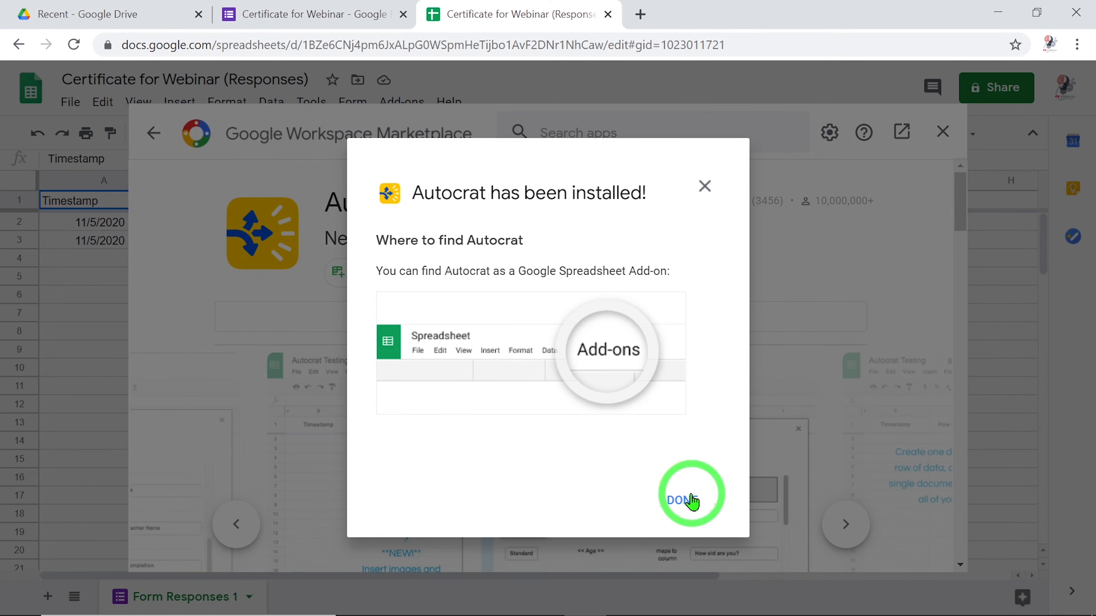
pyautogui.click(687, 503)
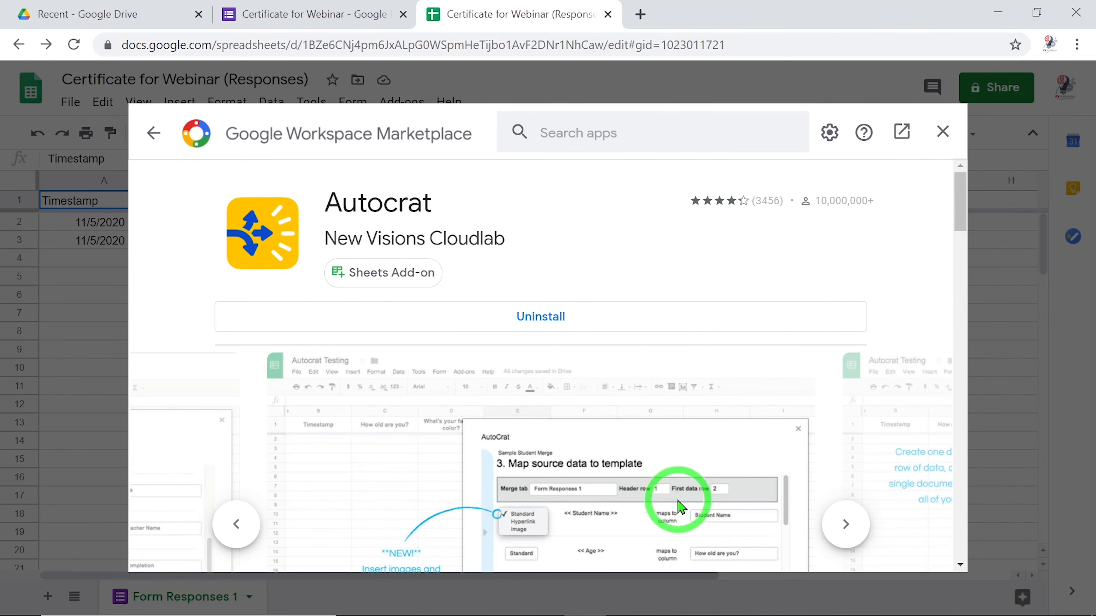
pyautogui.click(943, 132)
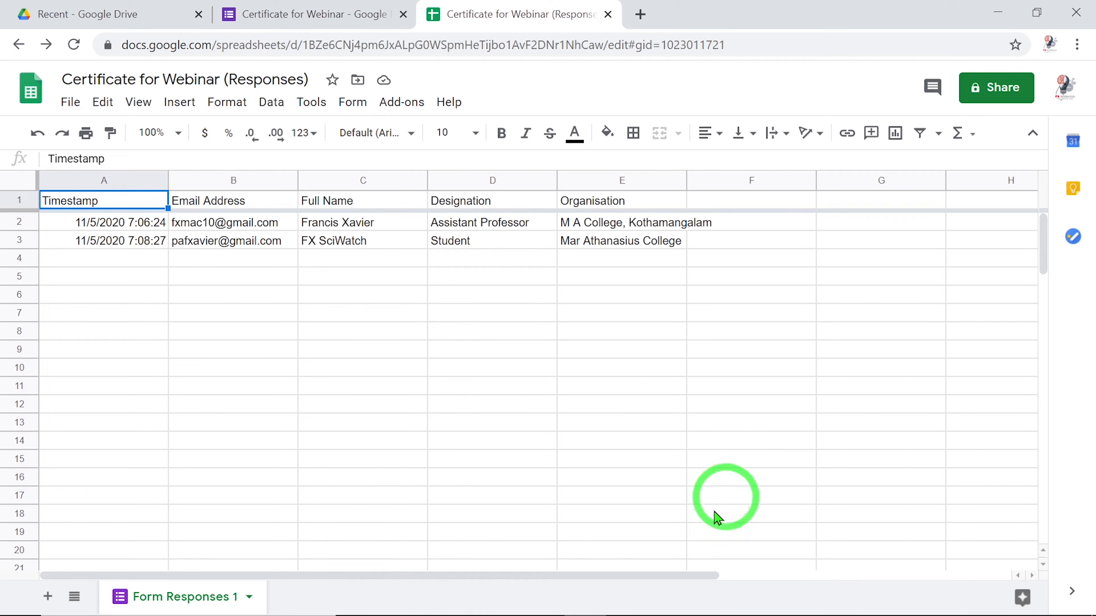
# - Launch Autocrat on the responses sheet and create a new merge job named Certificate for Webinar
pyautogui.click(404, 113)
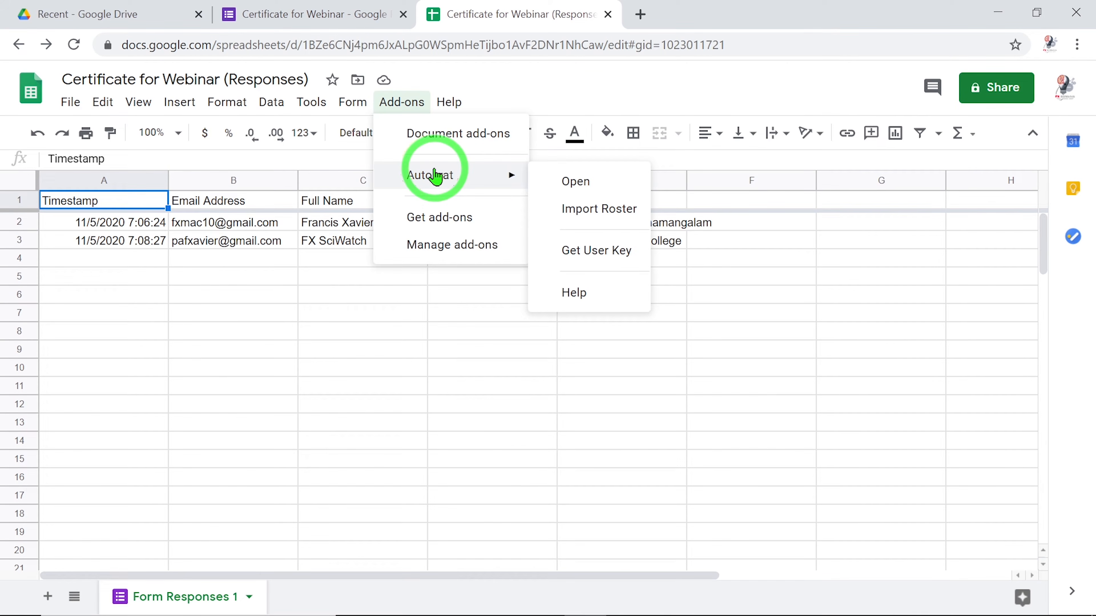
pyautogui.click(575, 182)
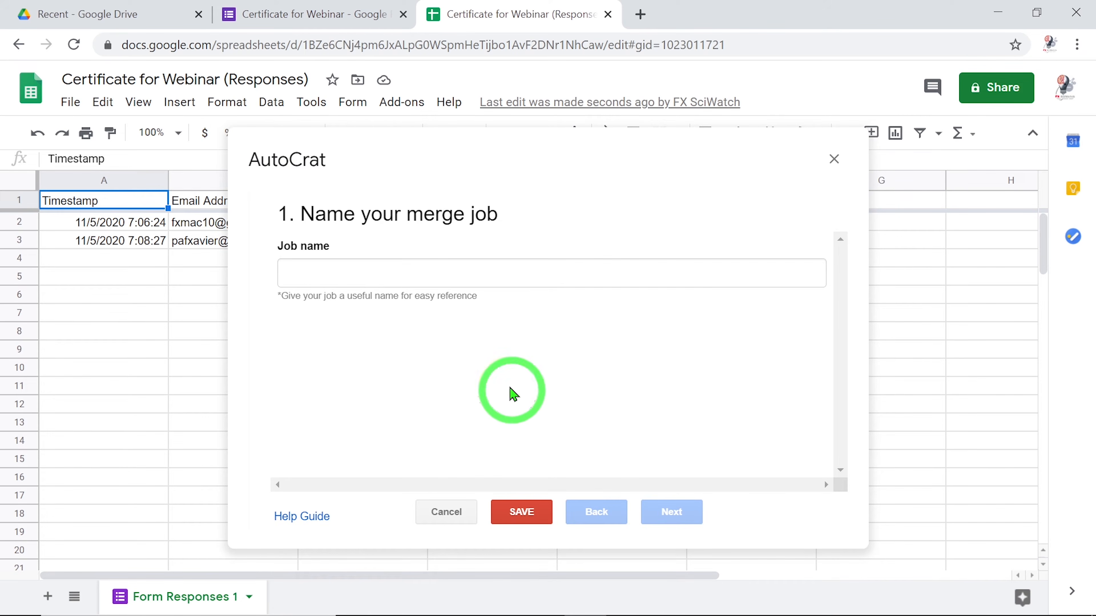
pyautogui.click(422, 276)
pyautogui.write('Certificate for Webinar')
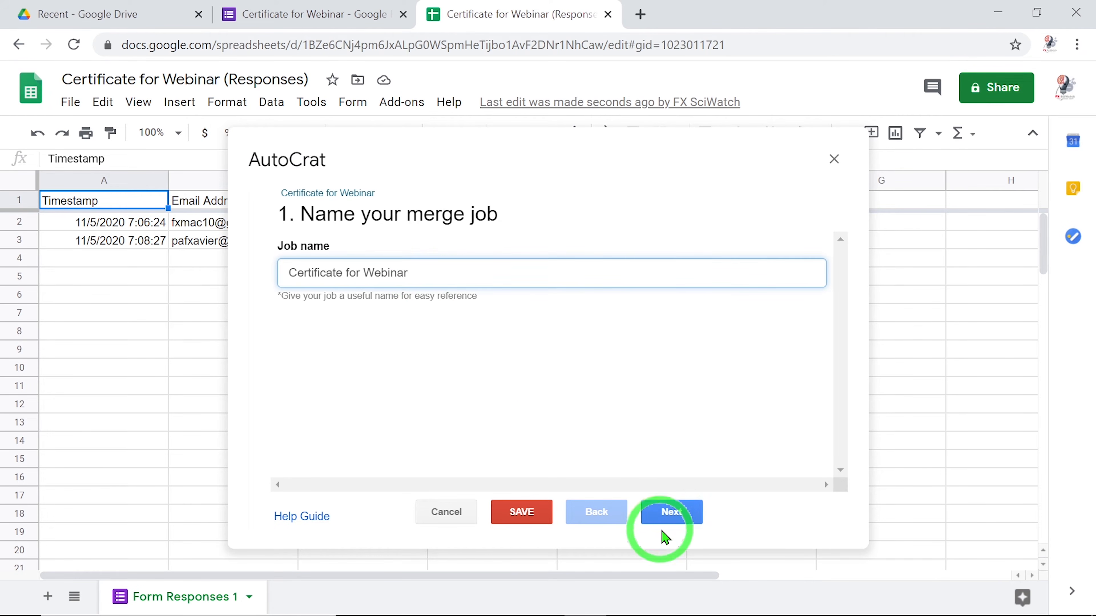
pyautogui.click(673, 513)
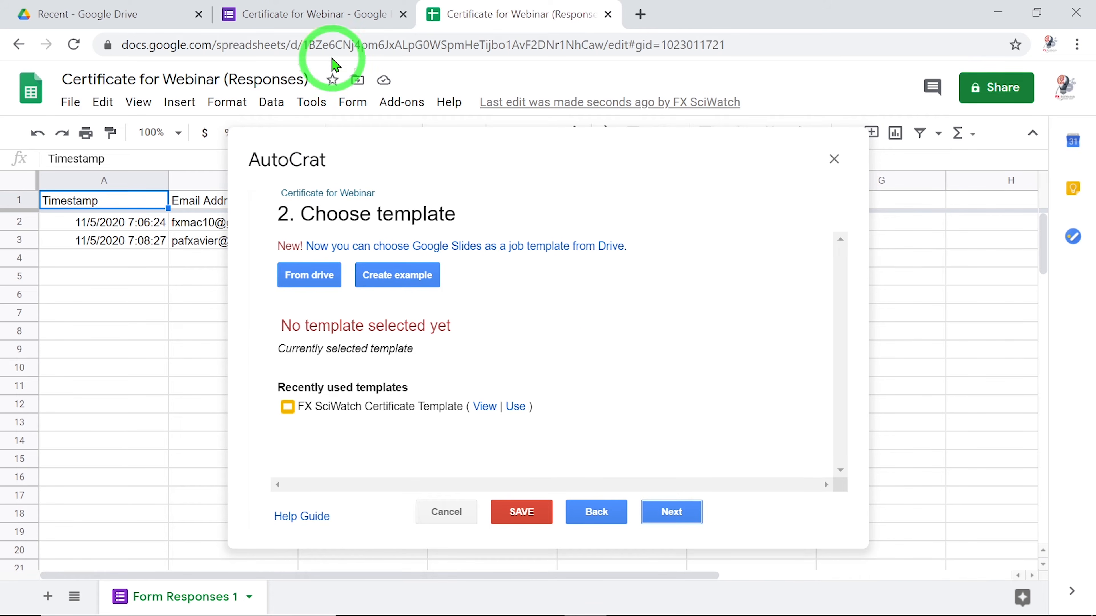
# - Examine the merge tags in the FX SciWatch Certificate Template from Google Drive and return to the responses spreadsheet
pyautogui.click(137, 14)
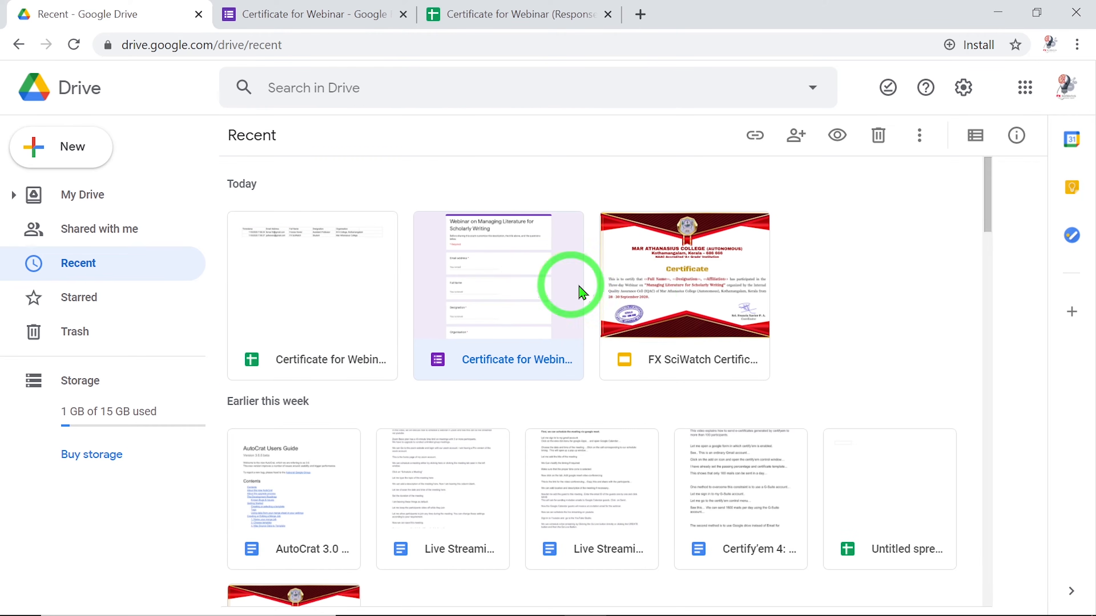
pyautogui.doubleClick(689, 305)
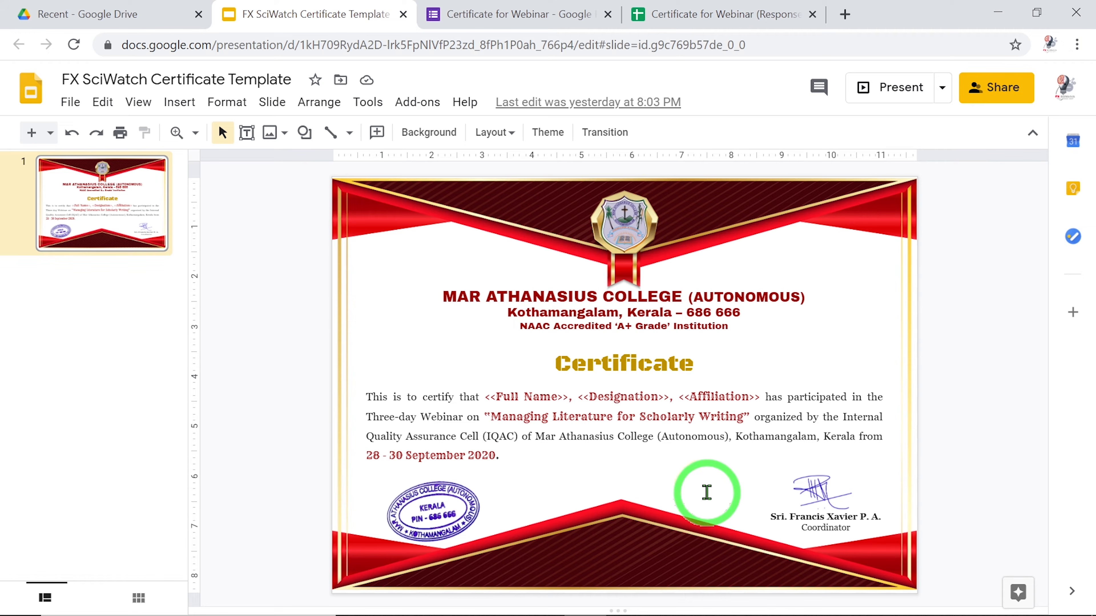
pyautogui.click(403, 14)
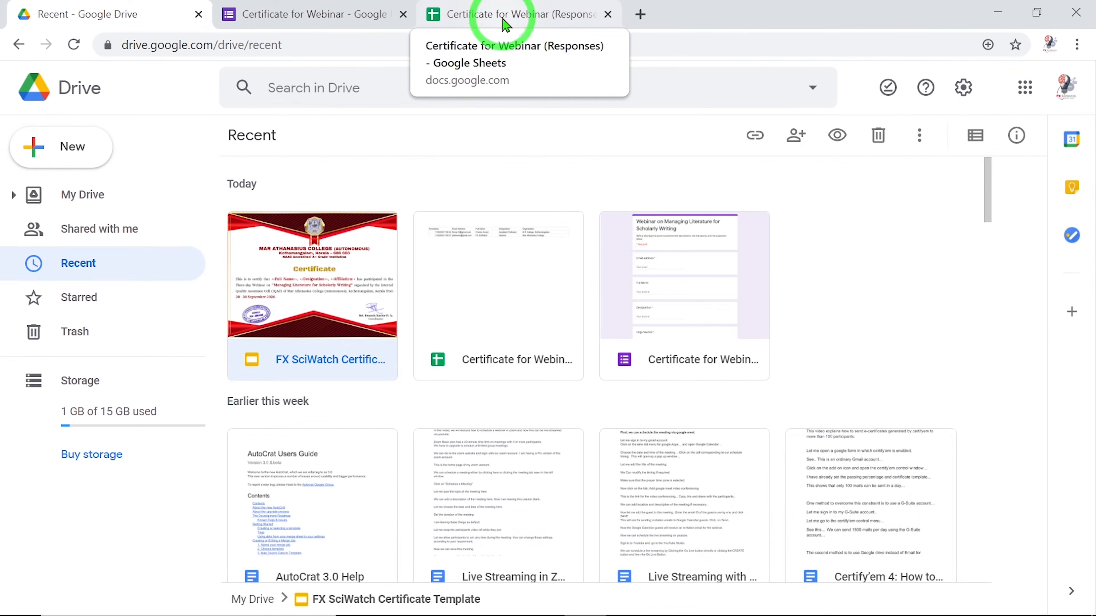
pyautogui.click(502, 22)
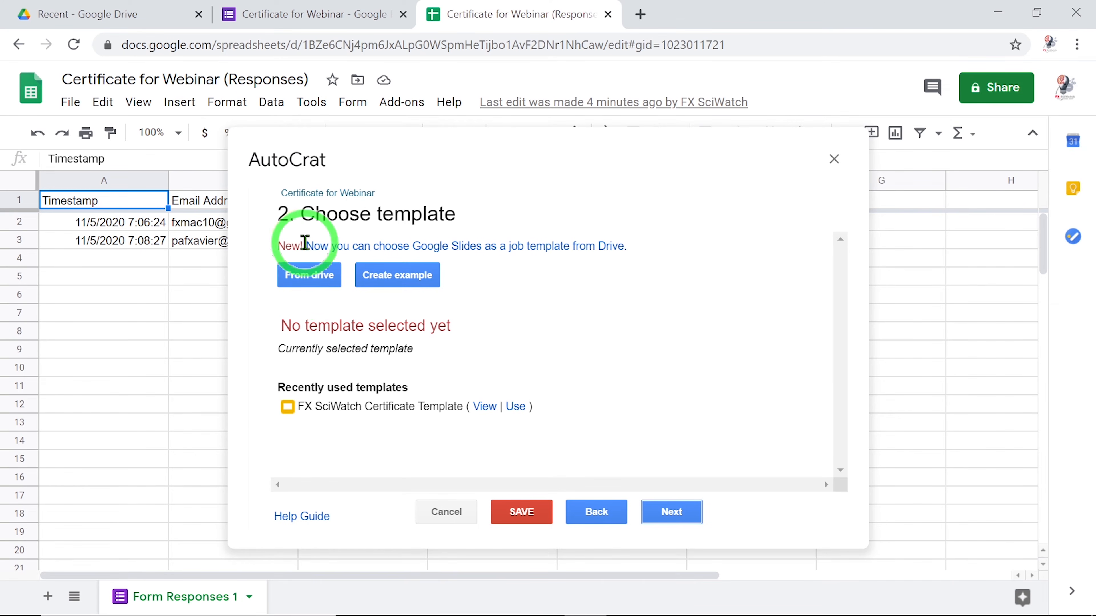
# - Choose the FX SciWatch Certificate Template from Drive as the merge job's template and continue to data mapping
pyautogui.click(317, 275)
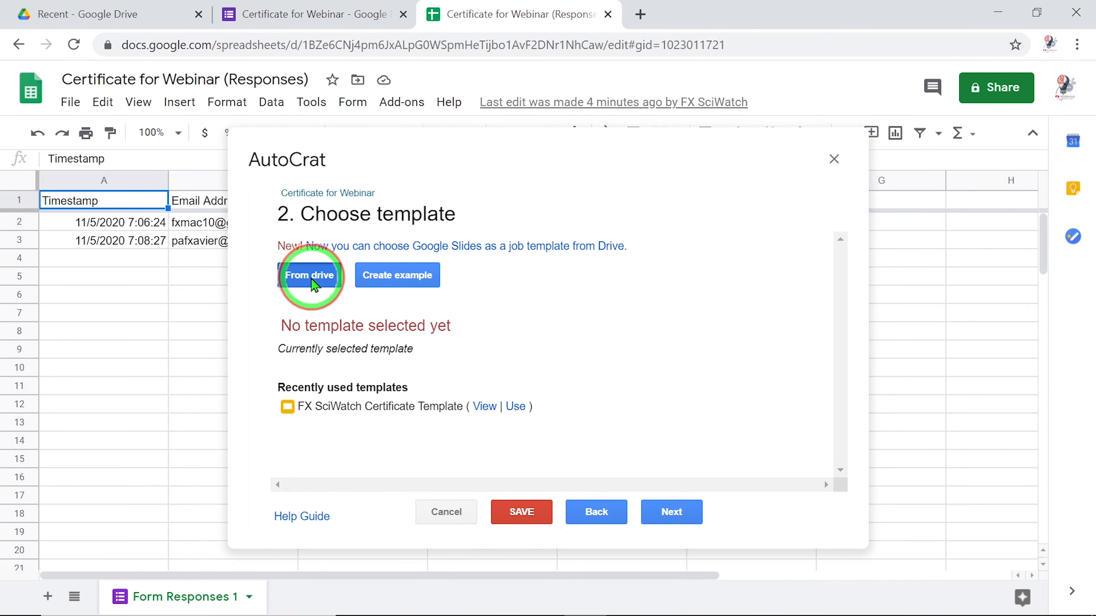
pyautogui.click(565, 367)
pyautogui.click(359, 504)
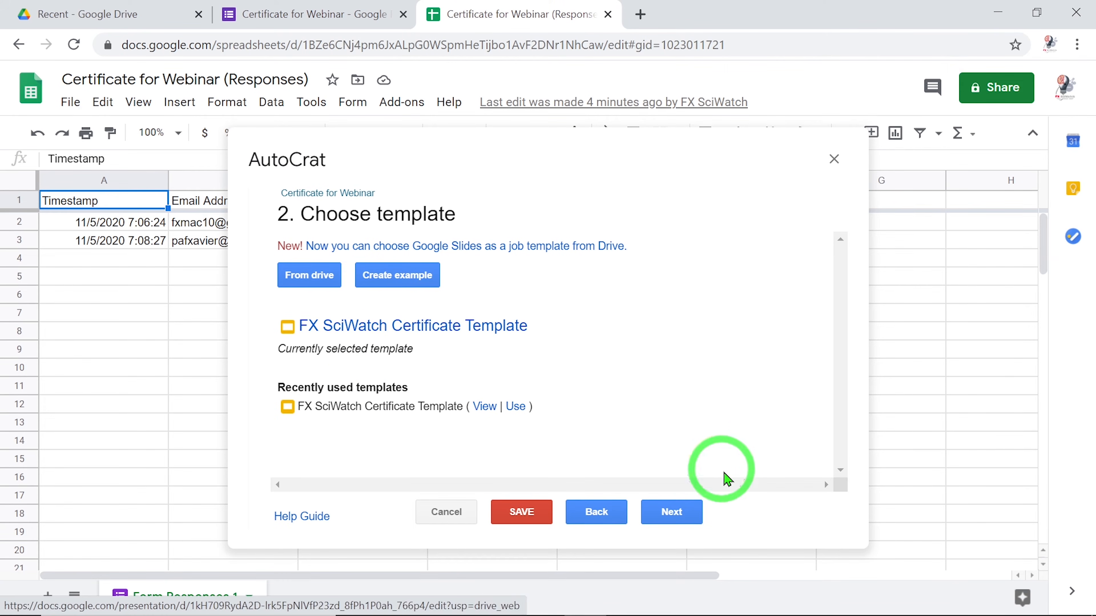
pyautogui.click(673, 513)
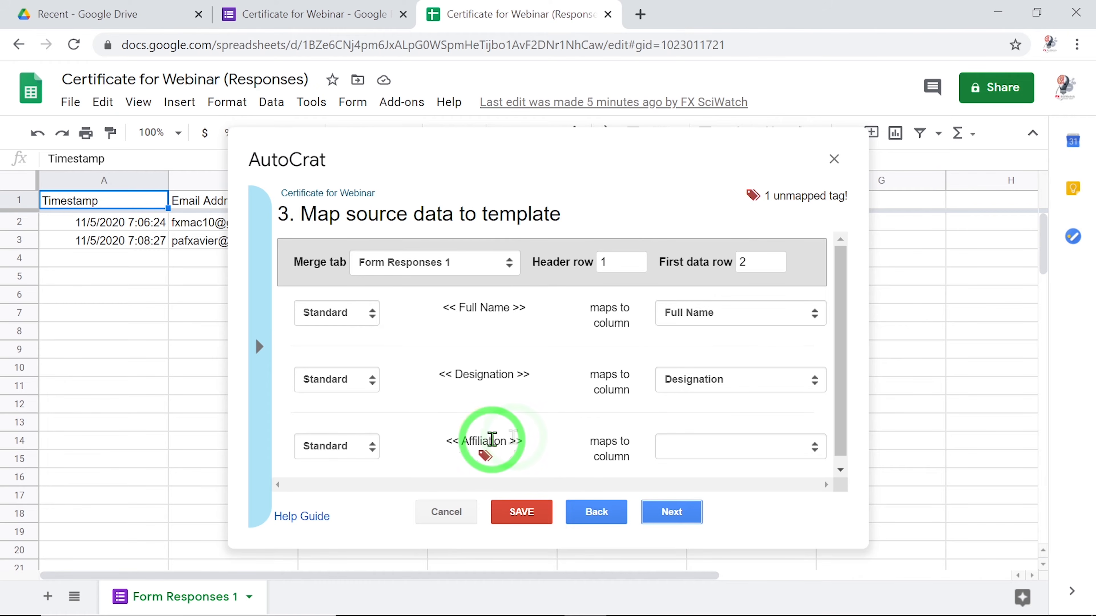
# - Map the Affiliation tag to the Organisation column and continue to the file settings
pyautogui.click(819, 453)
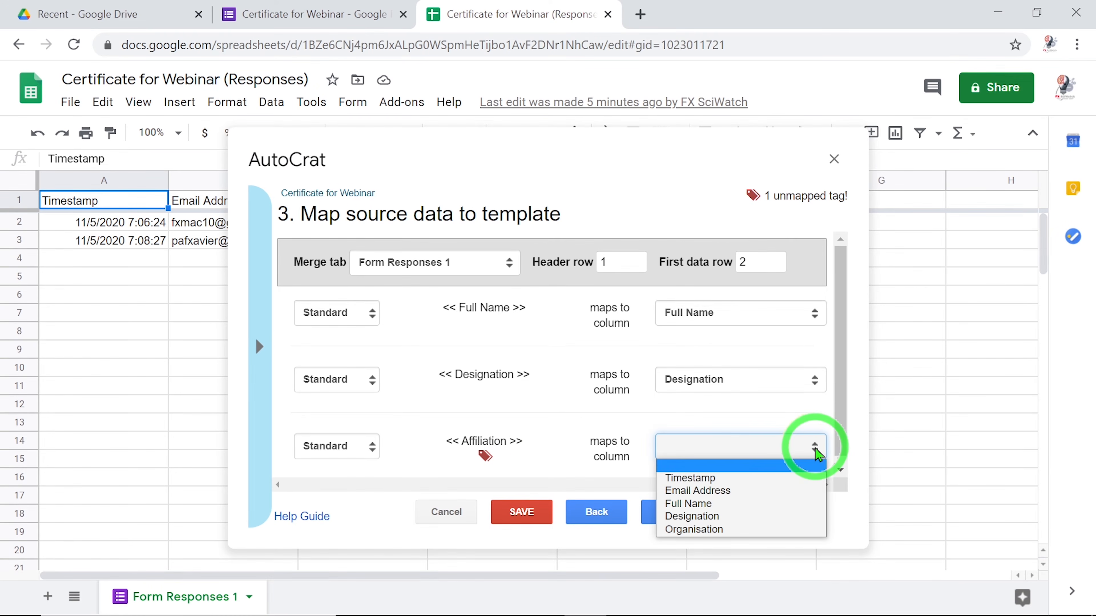
pyautogui.click(716, 531)
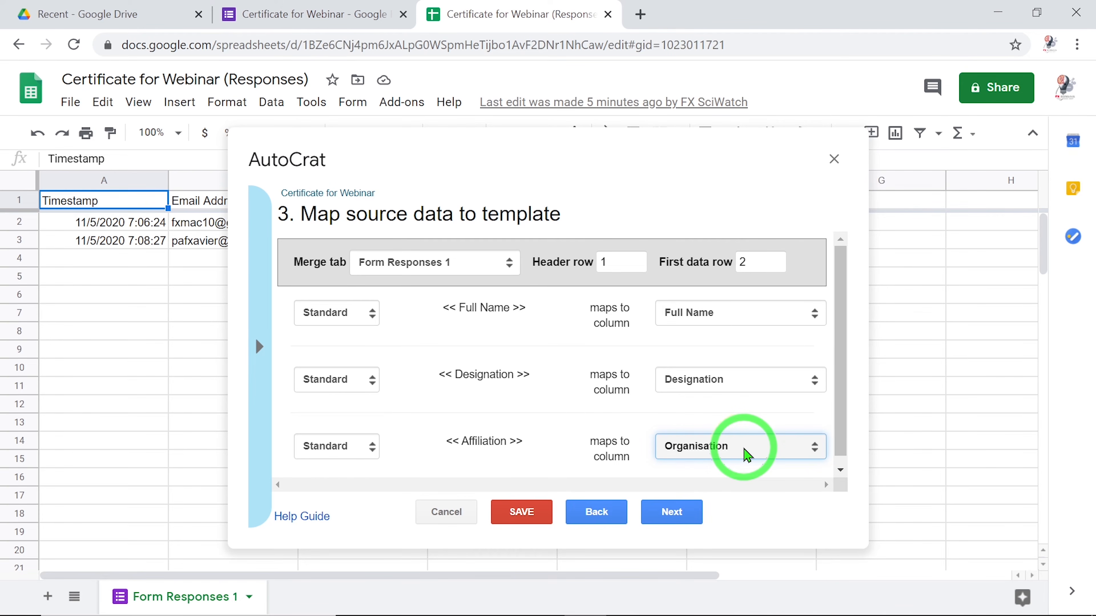
pyautogui.click(675, 520)
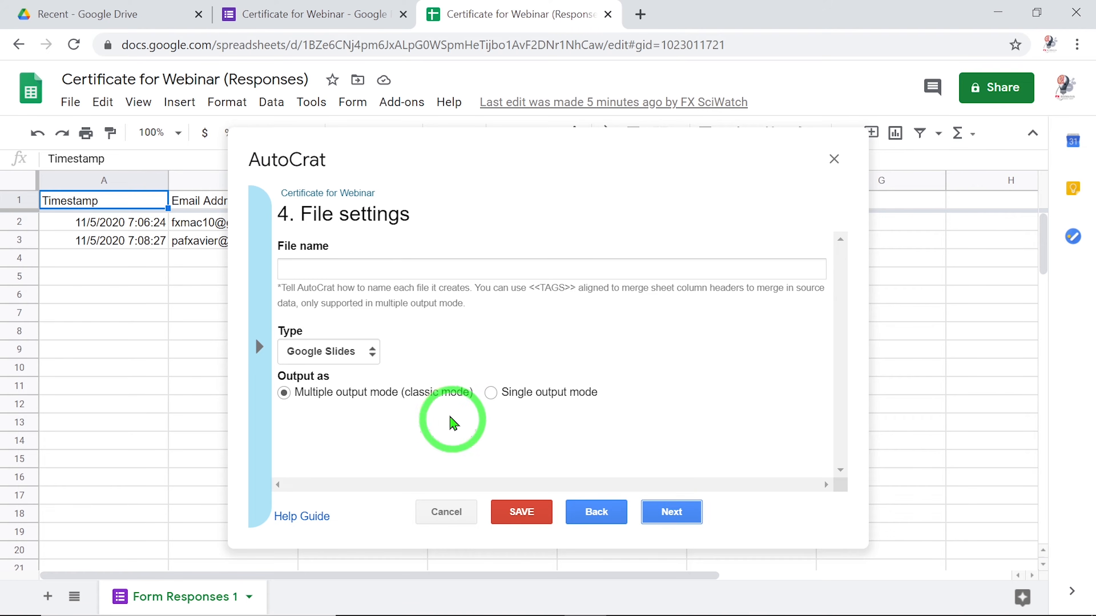
# - Name the merged files "Certificate of <<Full Name>>", set the file type to PDF and continue to the destination folders
pyautogui.click(367, 269)
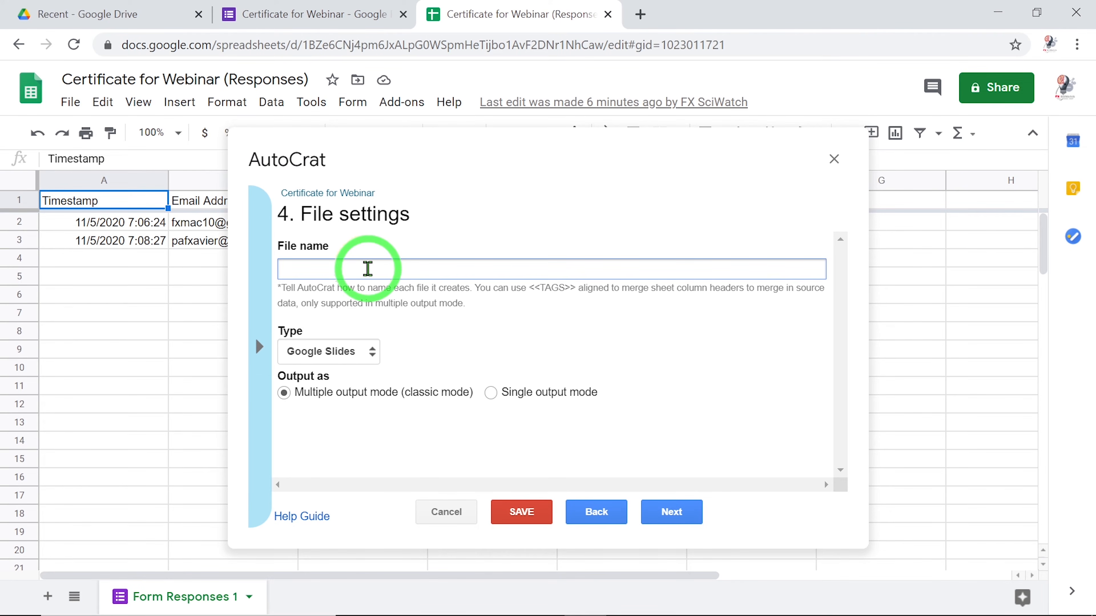
pyautogui.write('Certificate of <<Full Name>>')
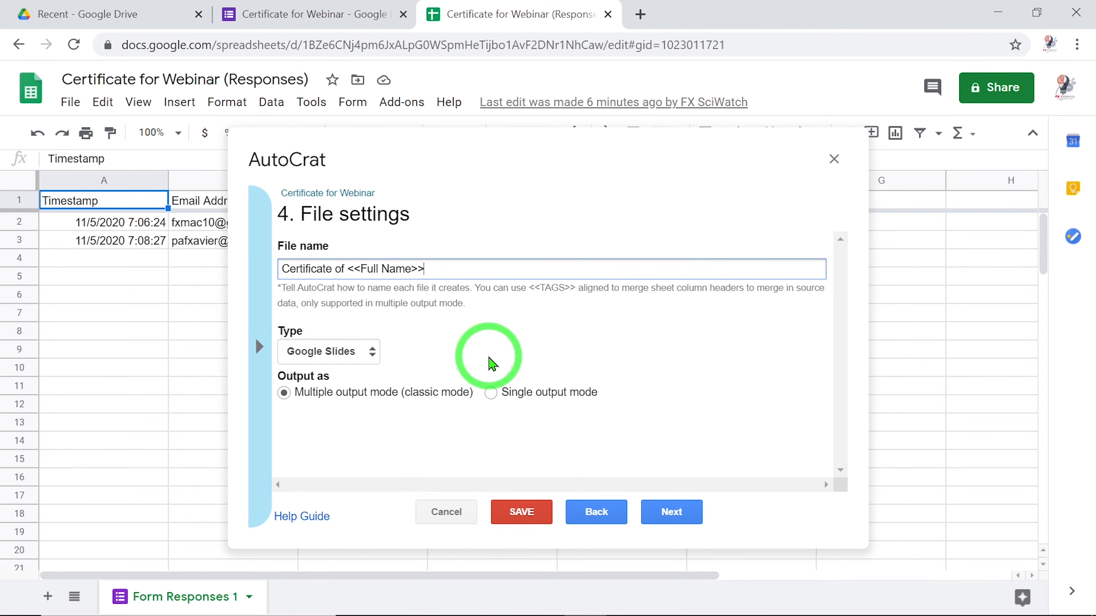
pyautogui.click(356, 357)
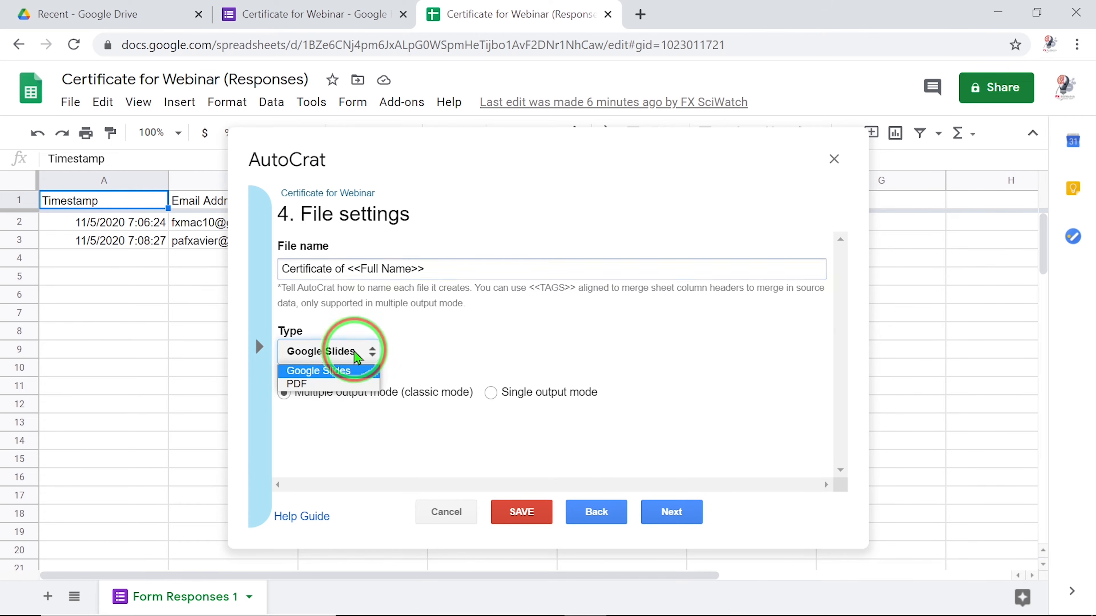
pyautogui.click(320, 384)
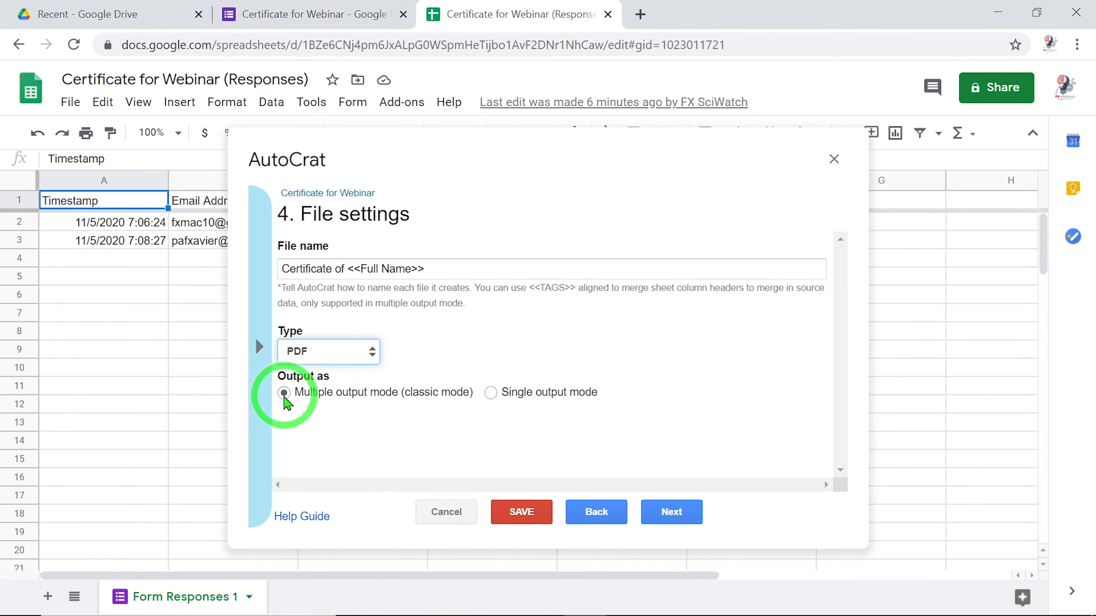
pyautogui.click(678, 513)
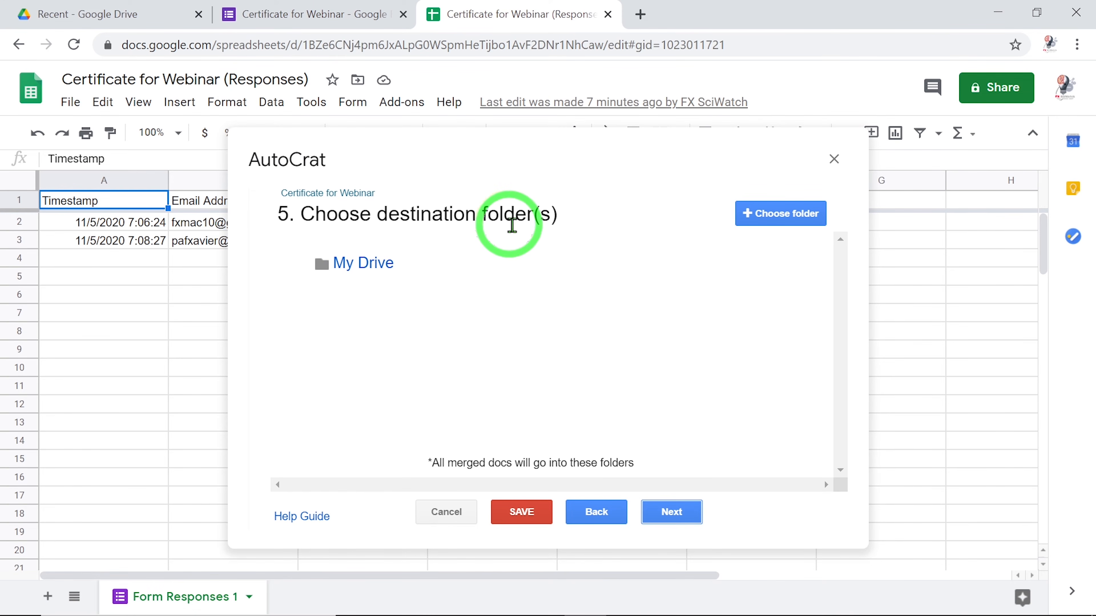
# - Add the FX SciWatch folder as the merge destination, remove My Drive from the destinations and continue
pyautogui.click(763, 216)
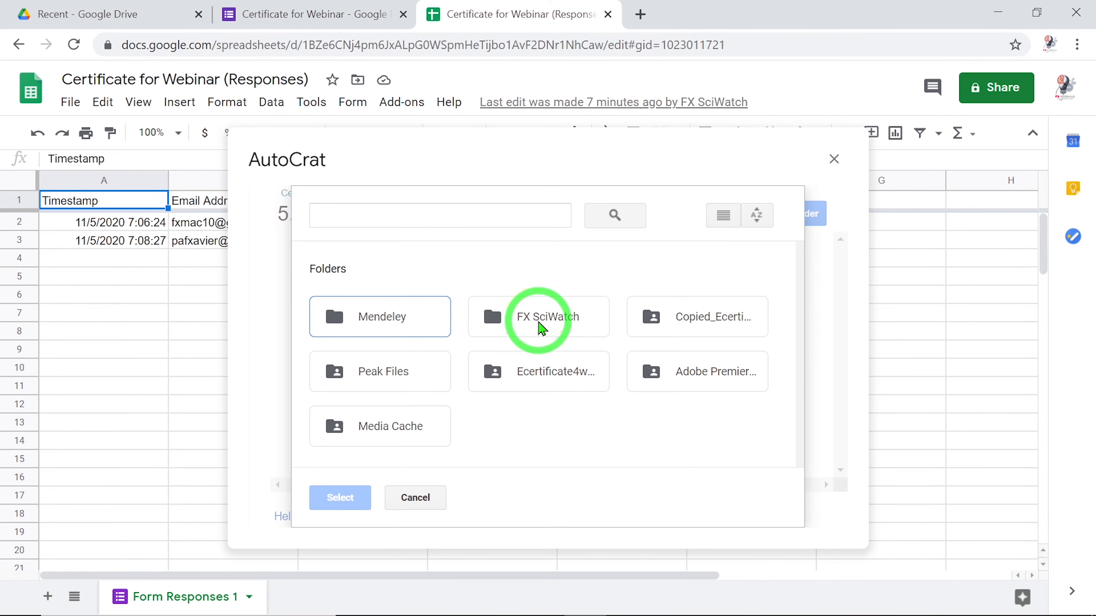
pyautogui.click(541, 328)
pyautogui.click(334, 497)
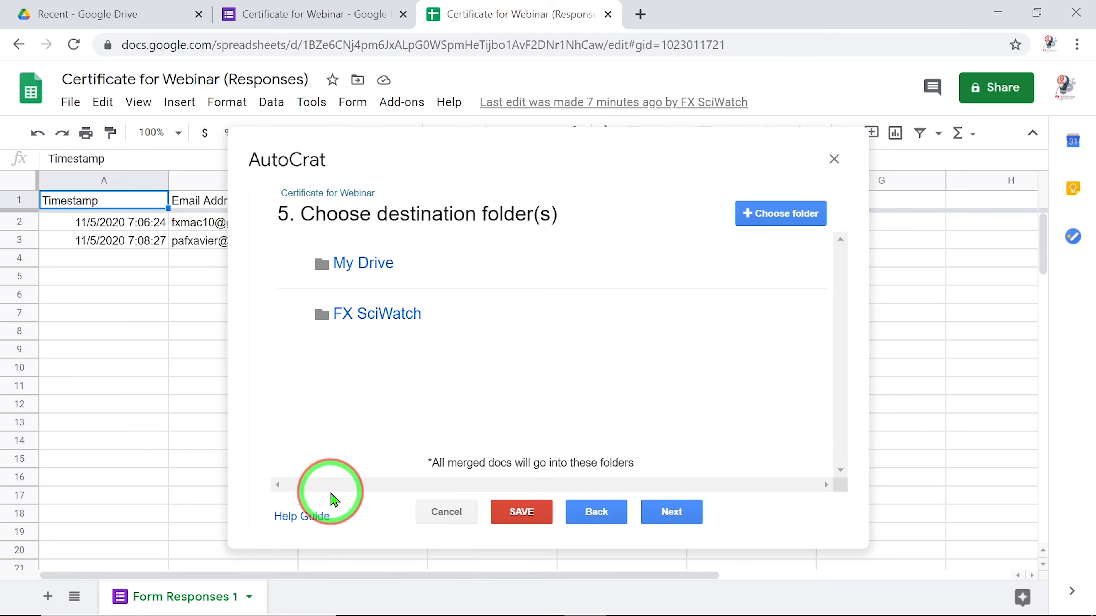
pyautogui.moveTo(783, 274)
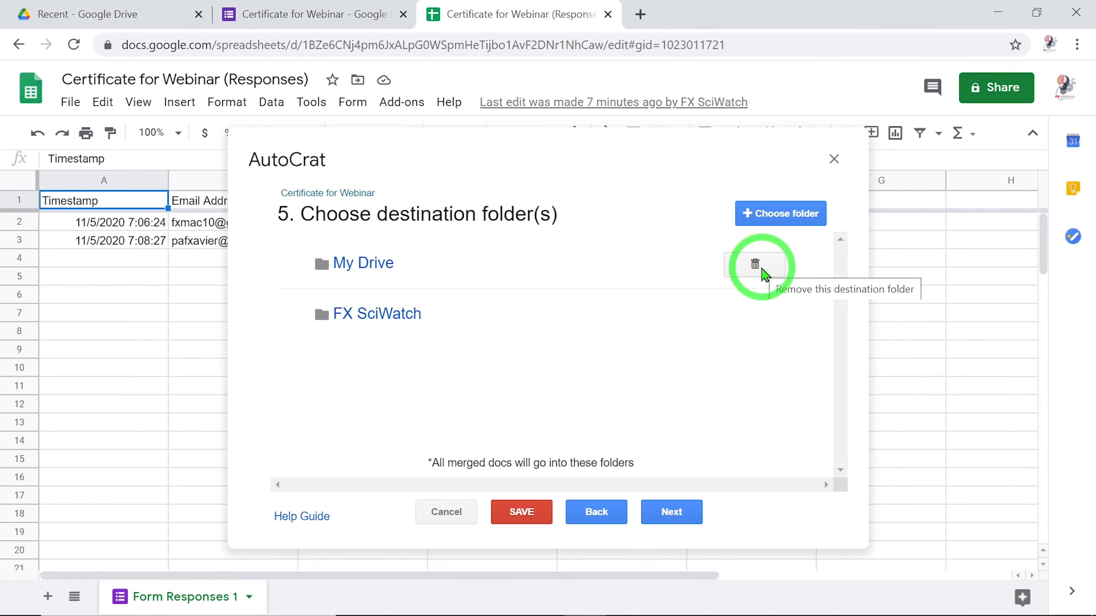
pyautogui.click(756, 266)
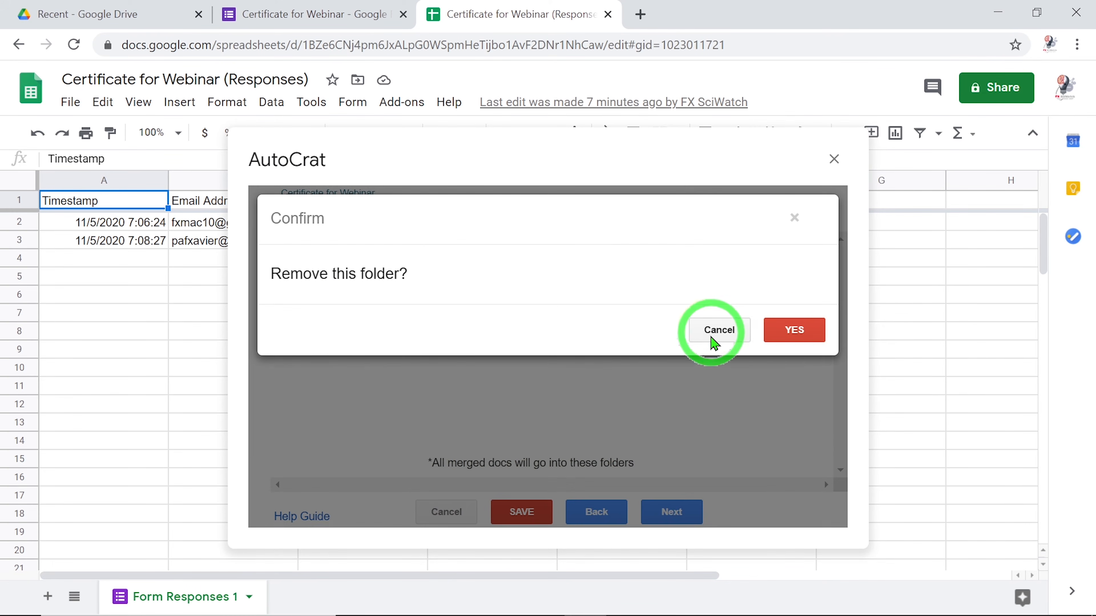
pyautogui.click(791, 331)
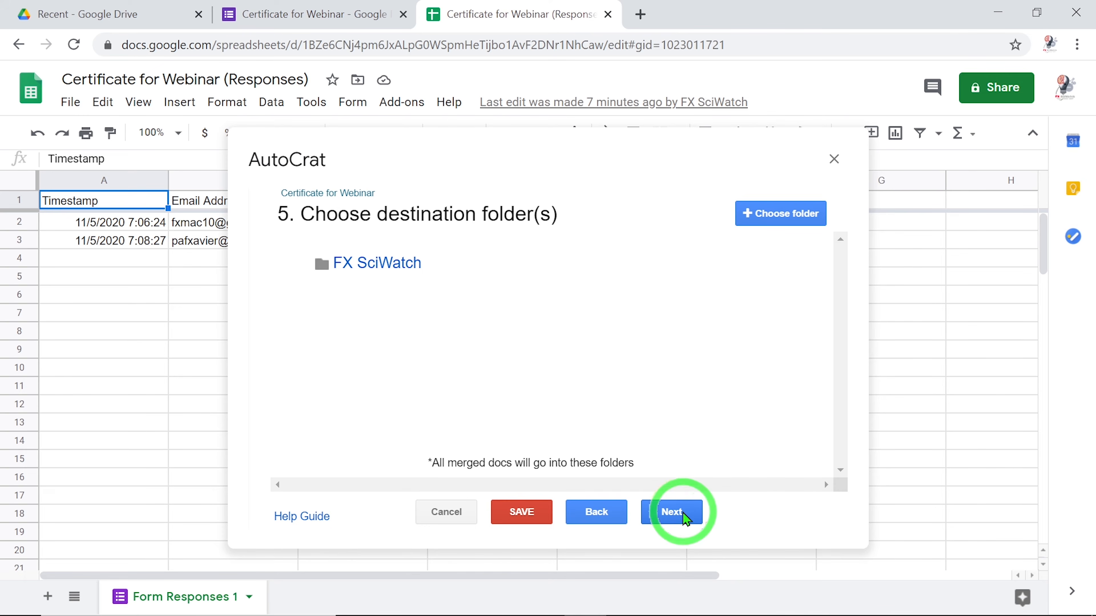
pyautogui.click(682, 524)
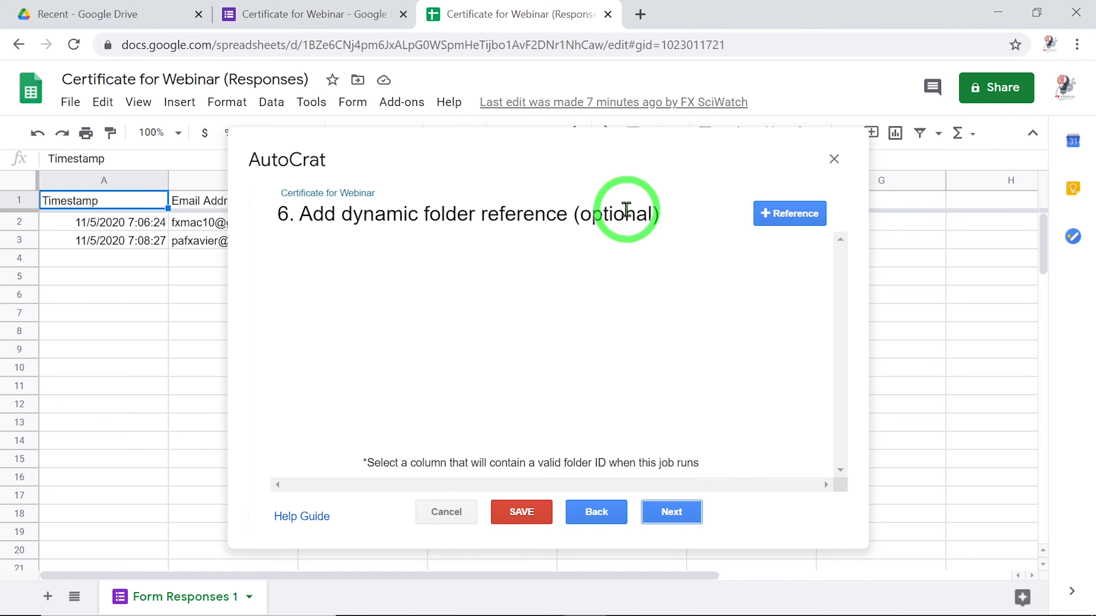
# - Skip the optional folder reference and merge condition, and enable document sharing from the generic no-reply address
pyautogui.click(671, 510)
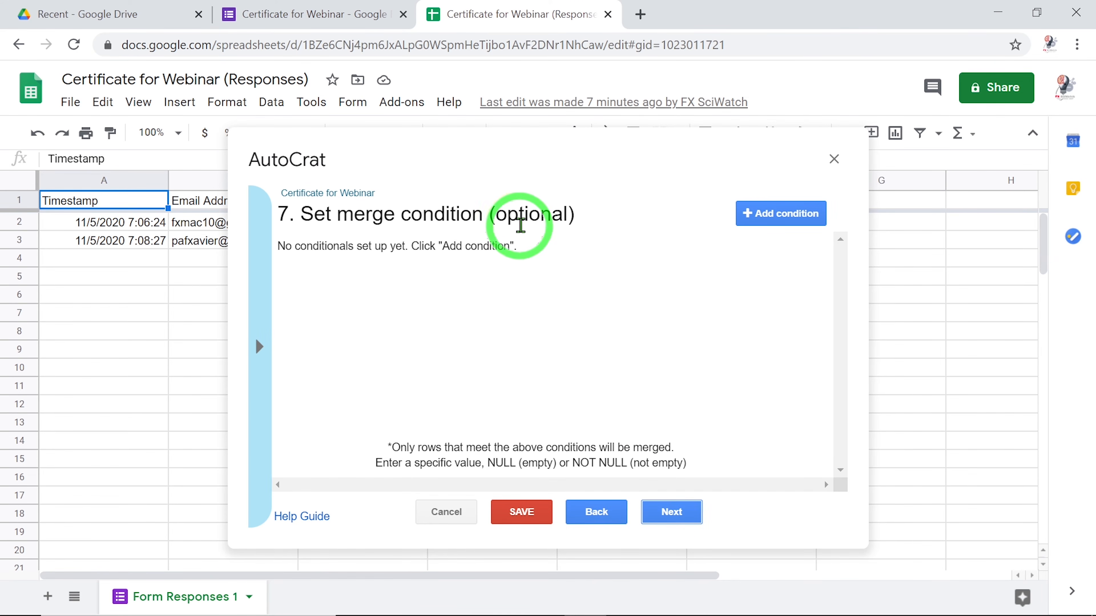
pyautogui.click(673, 521)
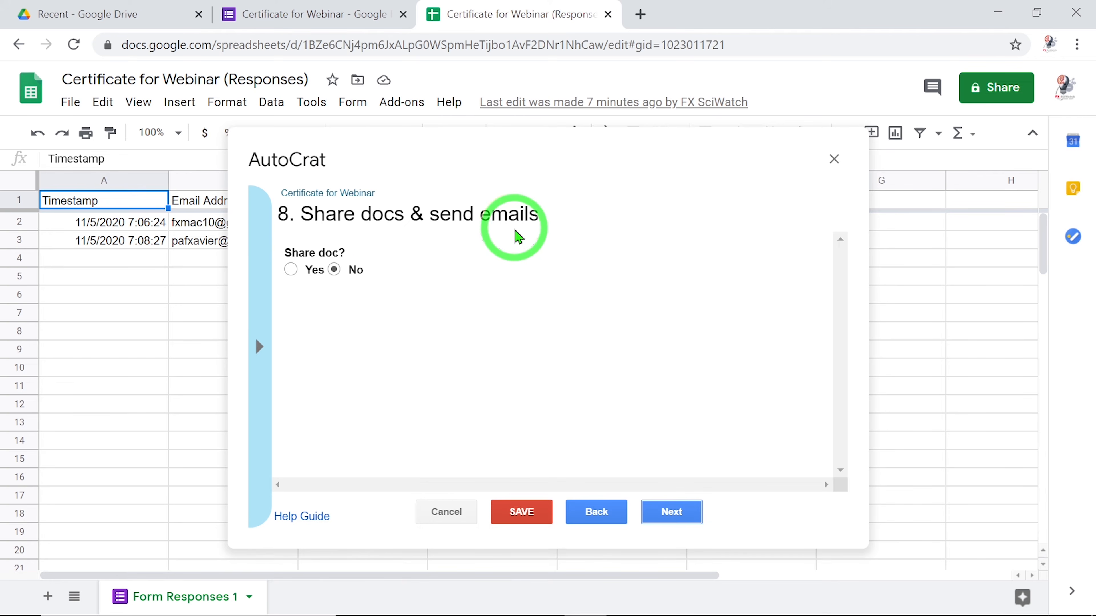
pyautogui.click(292, 272)
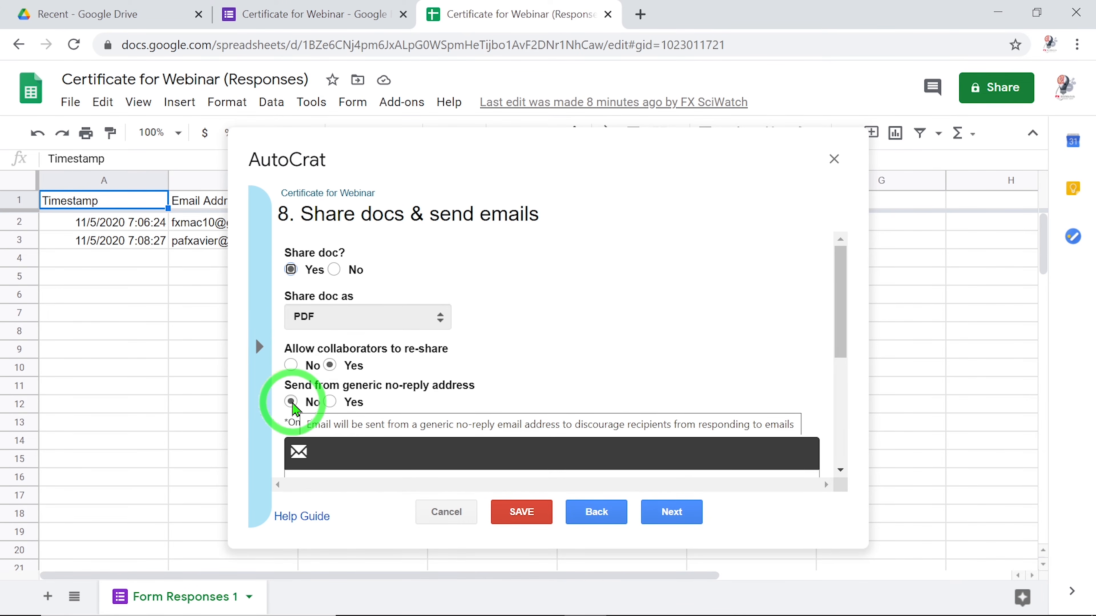
pyautogui.click(330, 402)
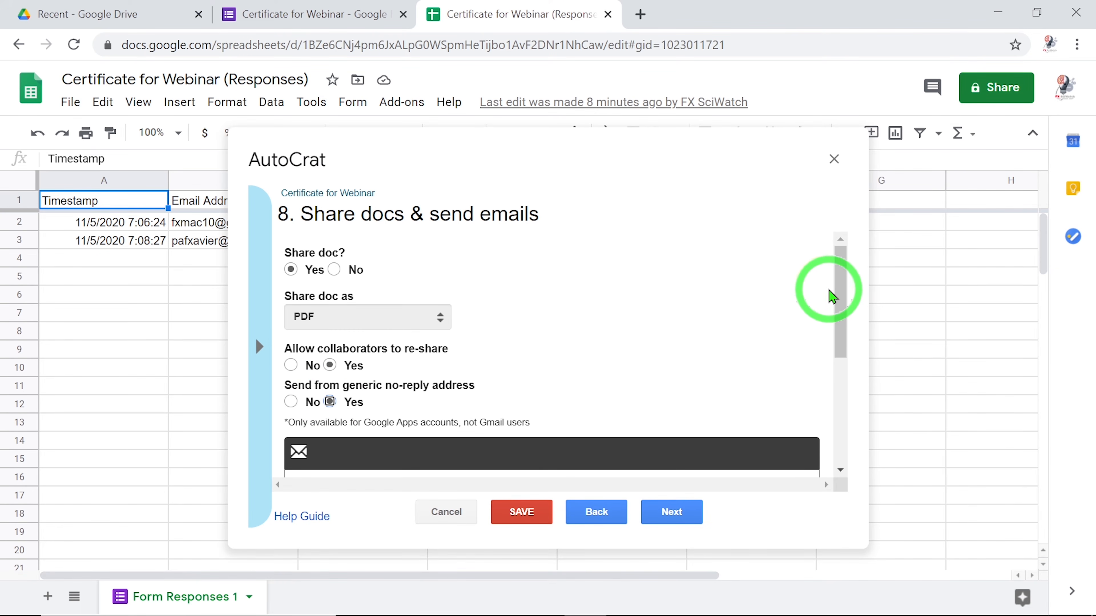
# - Address the email to <<Email Address>> and set its subject to "Certificate of <<Full Name>>"
pyautogui.moveTo(839, 300); pyautogui.dragTo(847, 395)
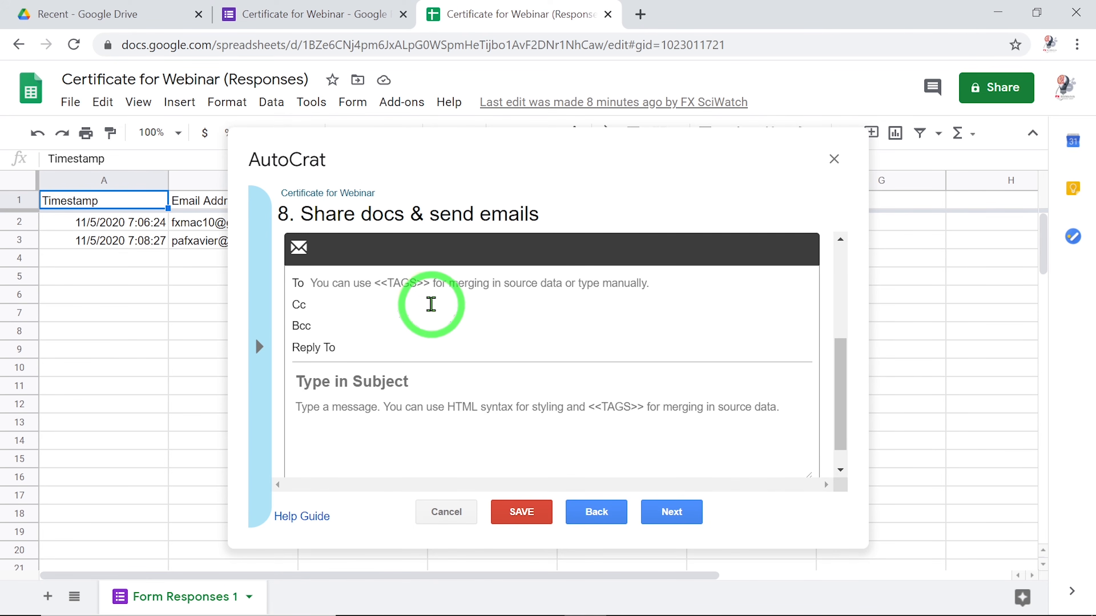
pyautogui.click(426, 289)
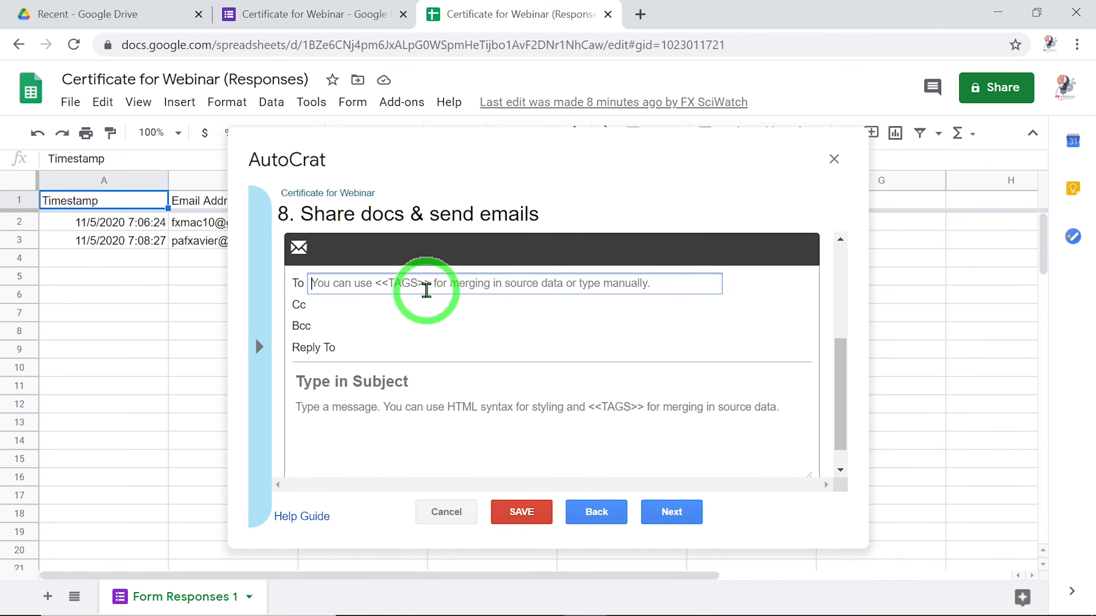
pyautogui.write('<<Email add')
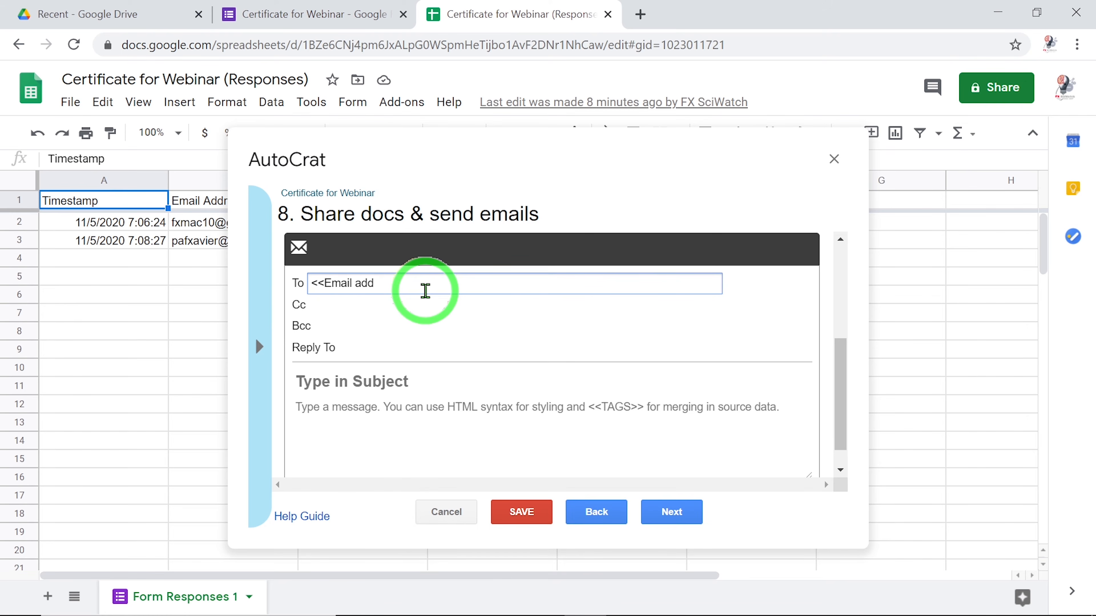
pyautogui.write('res')
pyautogui.write('s>>')
pyautogui.moveTo(363, 281); pyautogui.dragTo(357, 282)
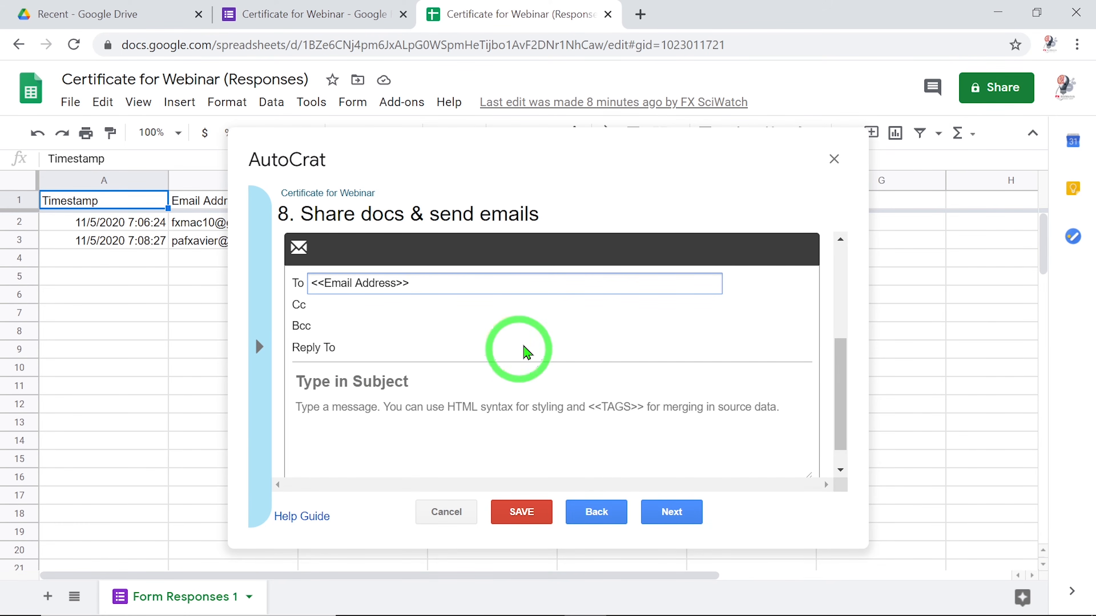
pyautogui.click(406, 389)
pyautogui.write('Cer')
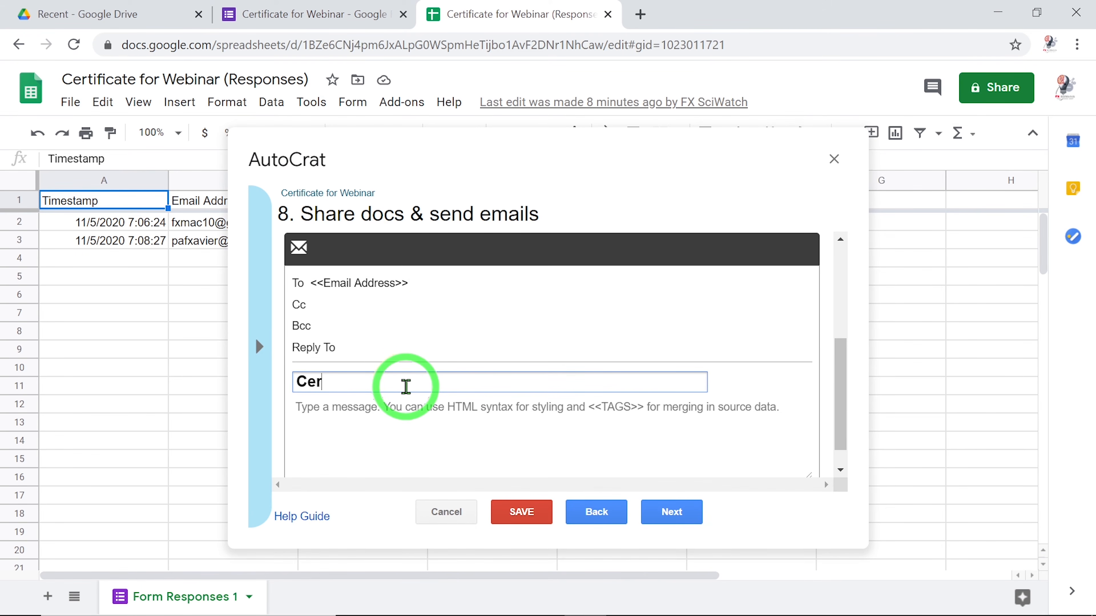
pyautogui.write('tificate of <<Full Name>>')
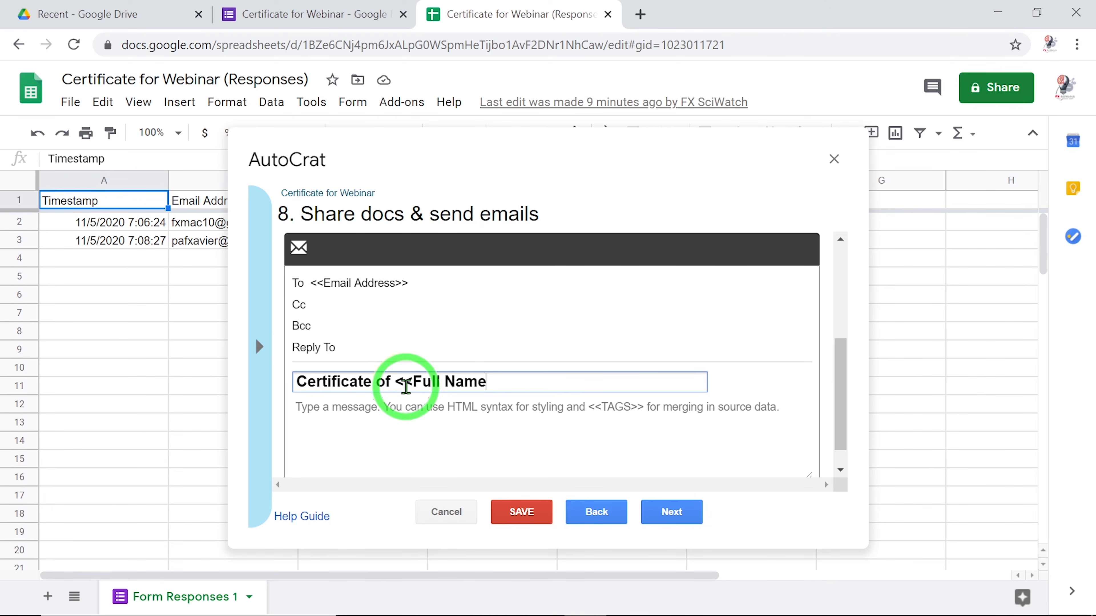
# - Write the email message "Dear <<Full Name>> Thank you for your active participation Regards Convenor" on separate lines and continue to the job triggers
pyautogui.click(415, 406)
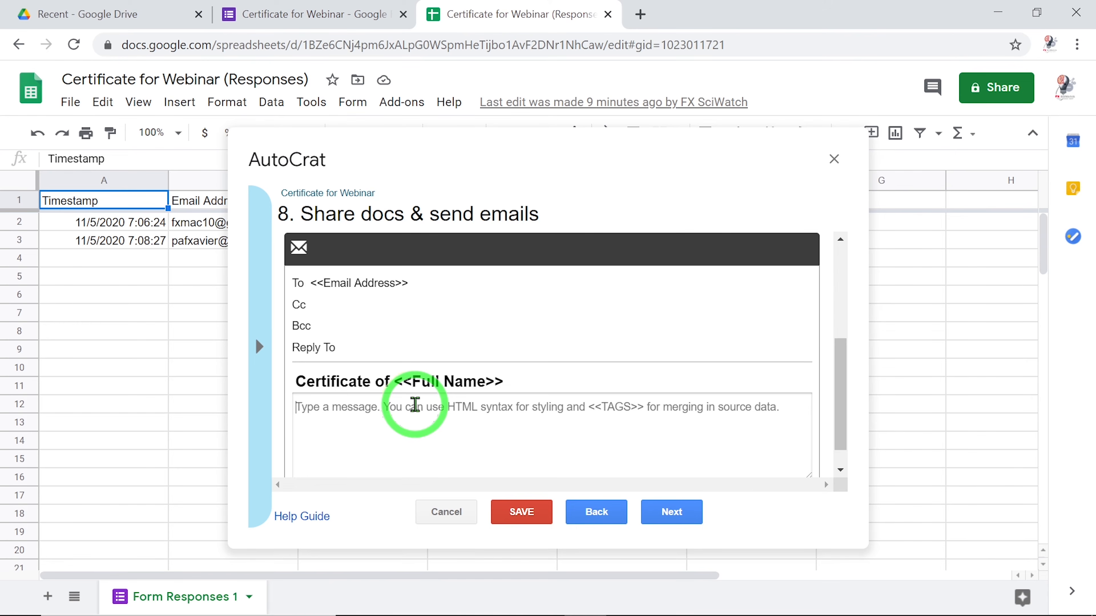
pyautogui.write('Dear <<Full Name>')
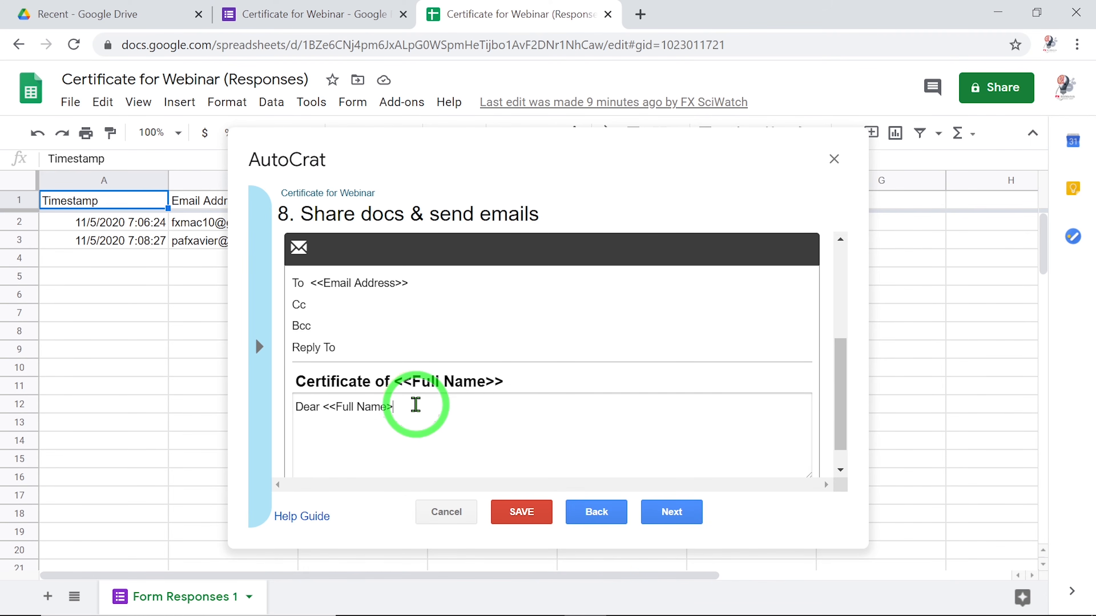
pyautogui.write('Thank you for your active participation  Regards Convenor')
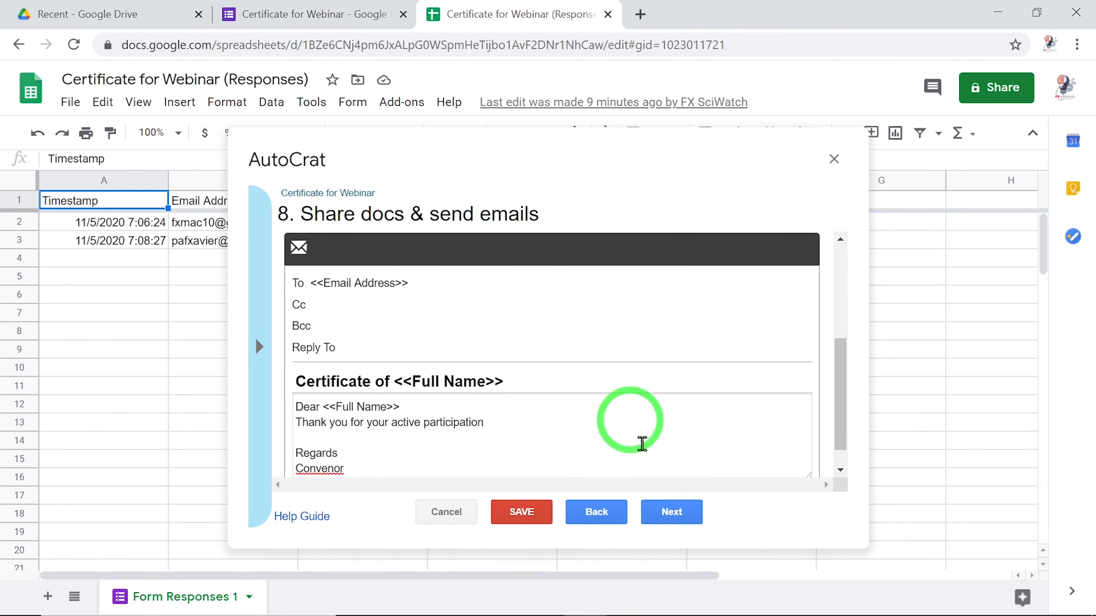
pyautogui.click(673, 512)
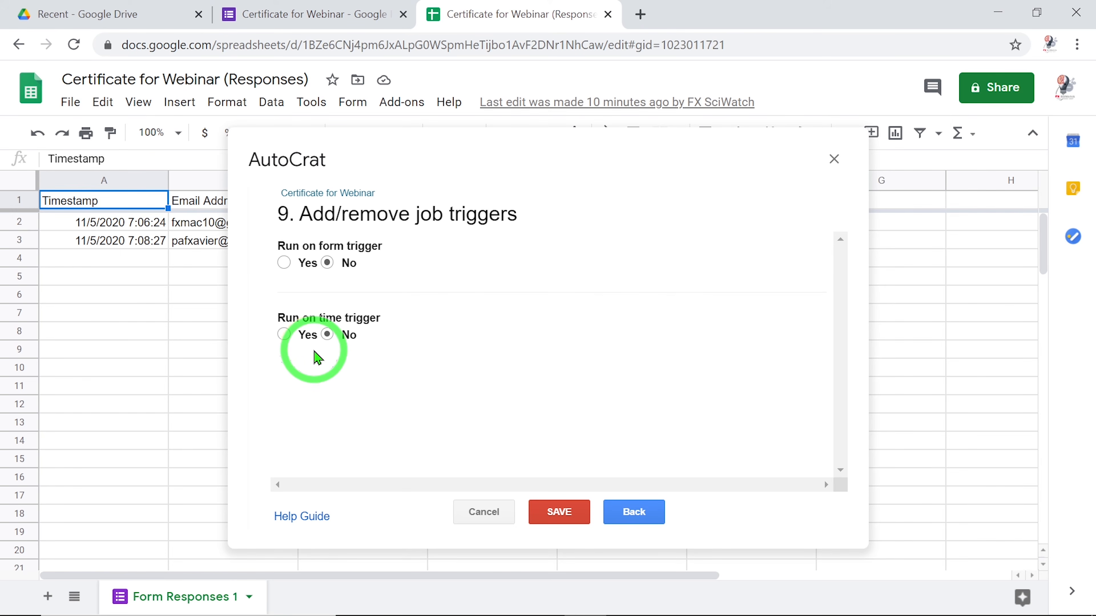
# - Turn on the form trigger for the job, confirm enabling triggers for the project, and save the job
pyautogui.click(284, 263)
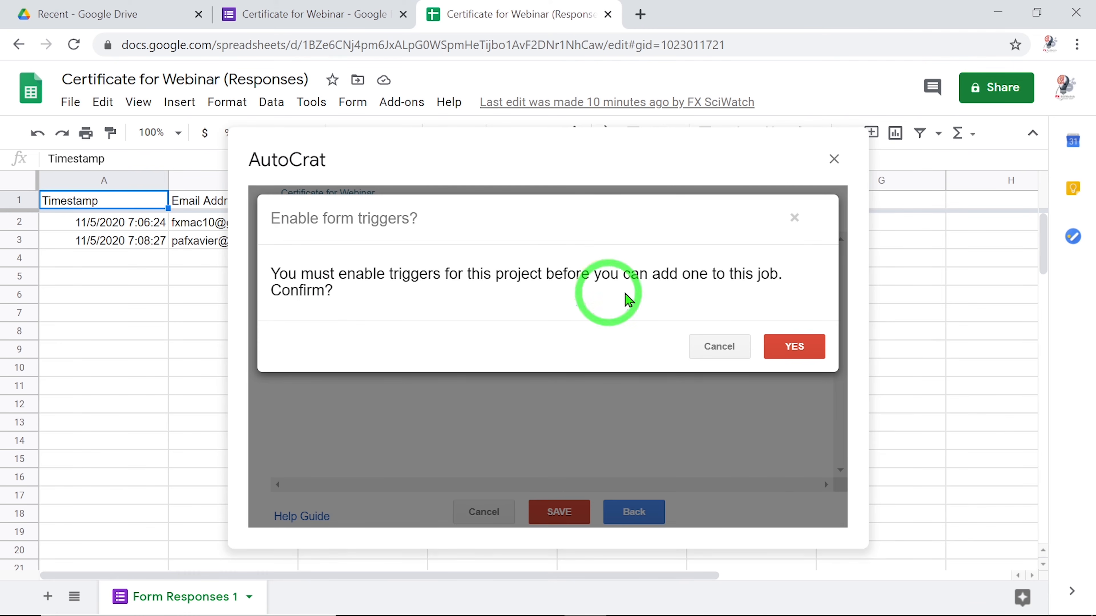
pyautogui.click(795, 347)
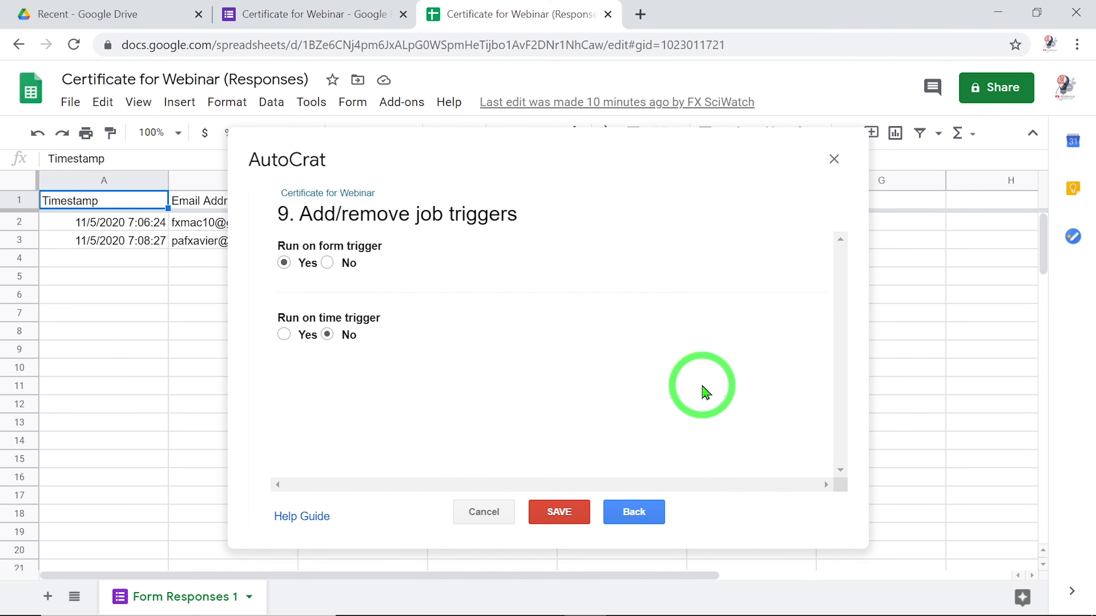
pyautogui.click(575, 521)
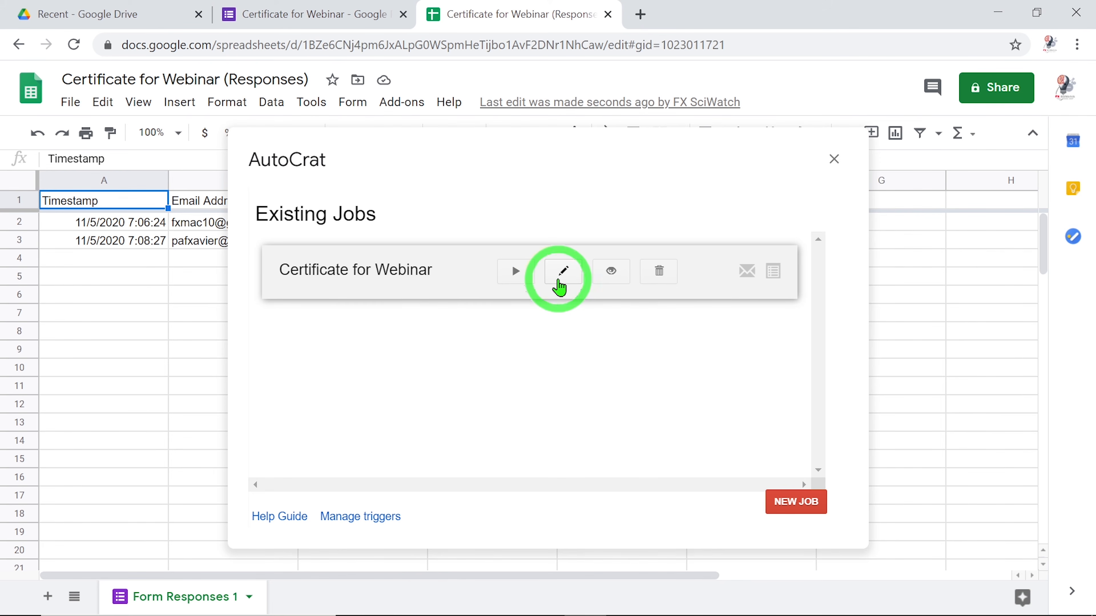
# - Run the Certificate for Webinar merge job and close AutoCrat once the documents are merged
pyautogui.click(516, 280)
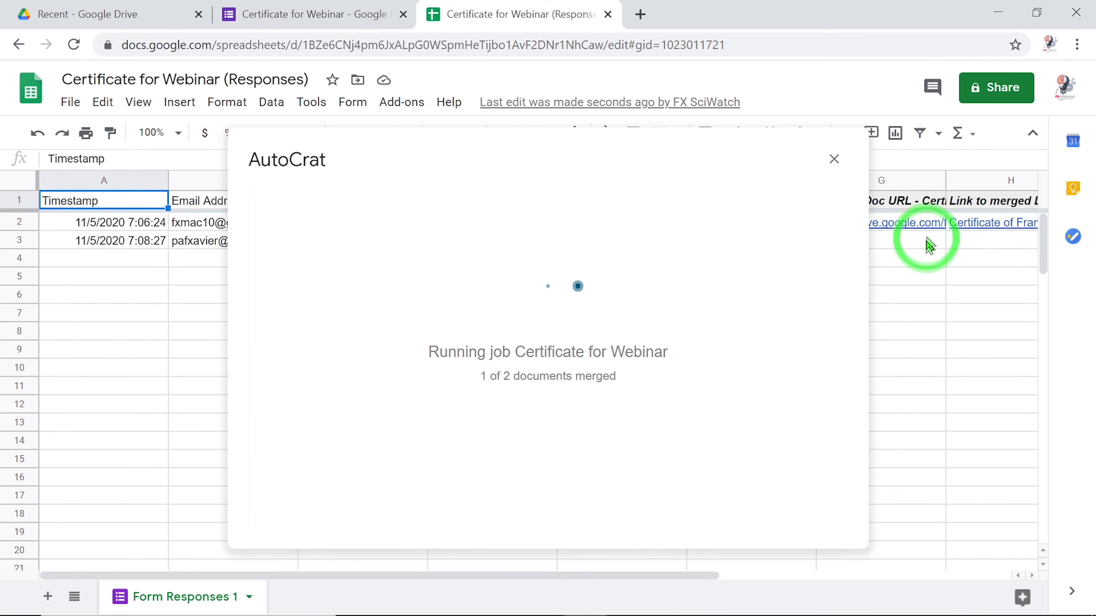
pyautogui.click(835, 161)
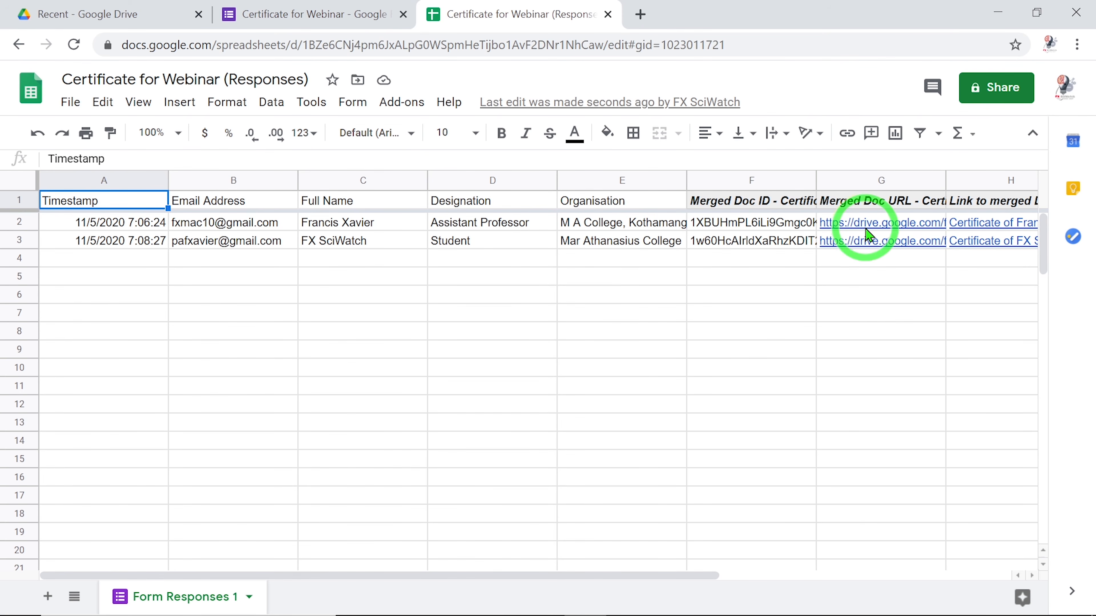
# - Preview a merged certificate link in the sheet, and open the received certificate email and its PDF attachment in Gmail
pyautogui.moveTo(871, 223)
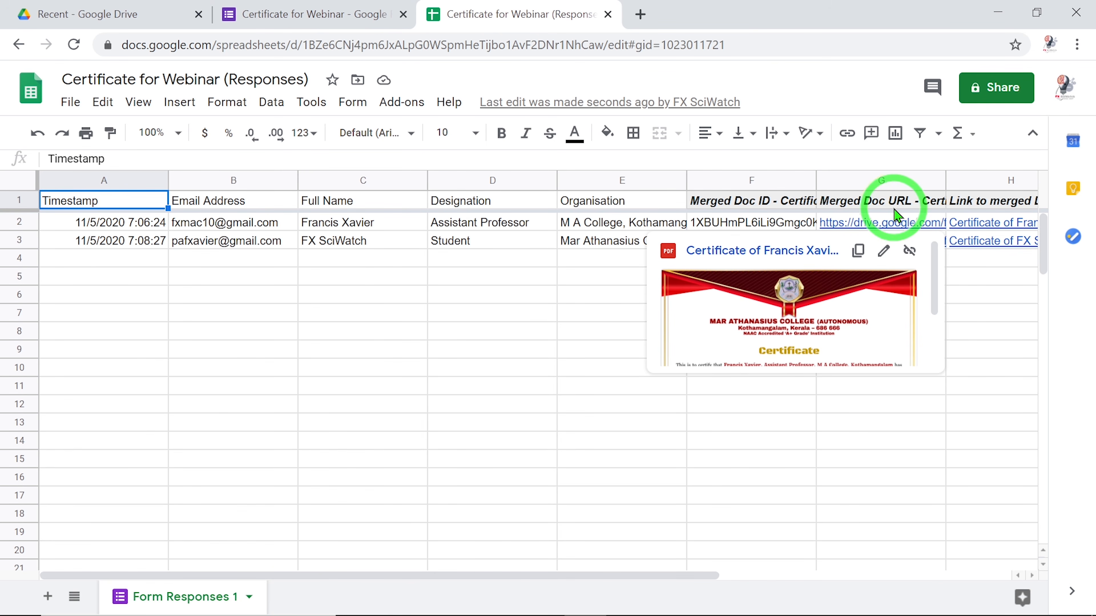
pyautogui.moveTo(980, 226)
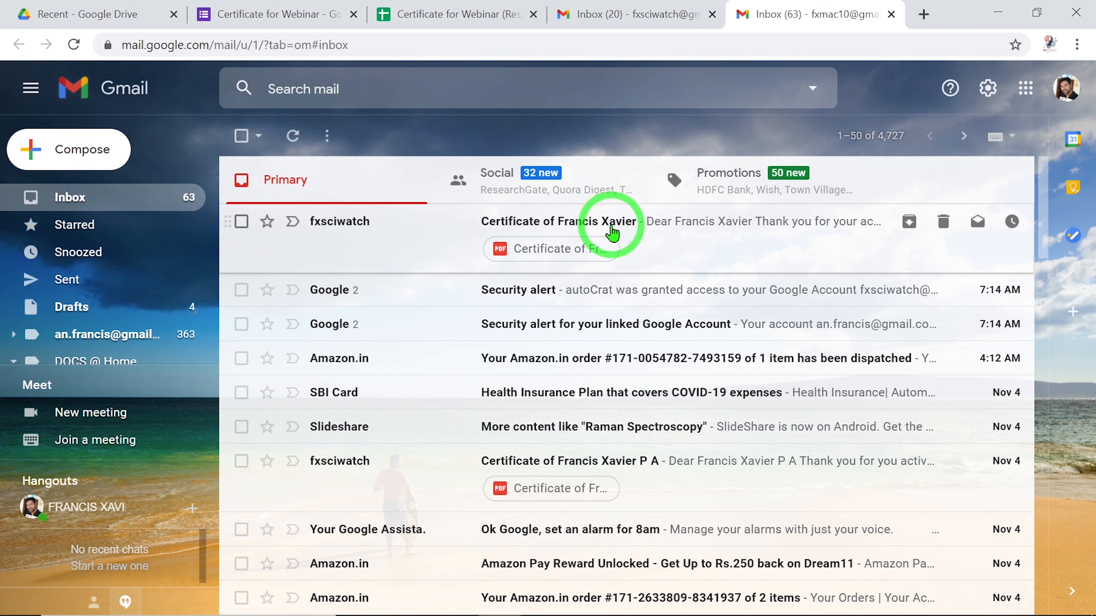
pyautogui.click(609, 235)
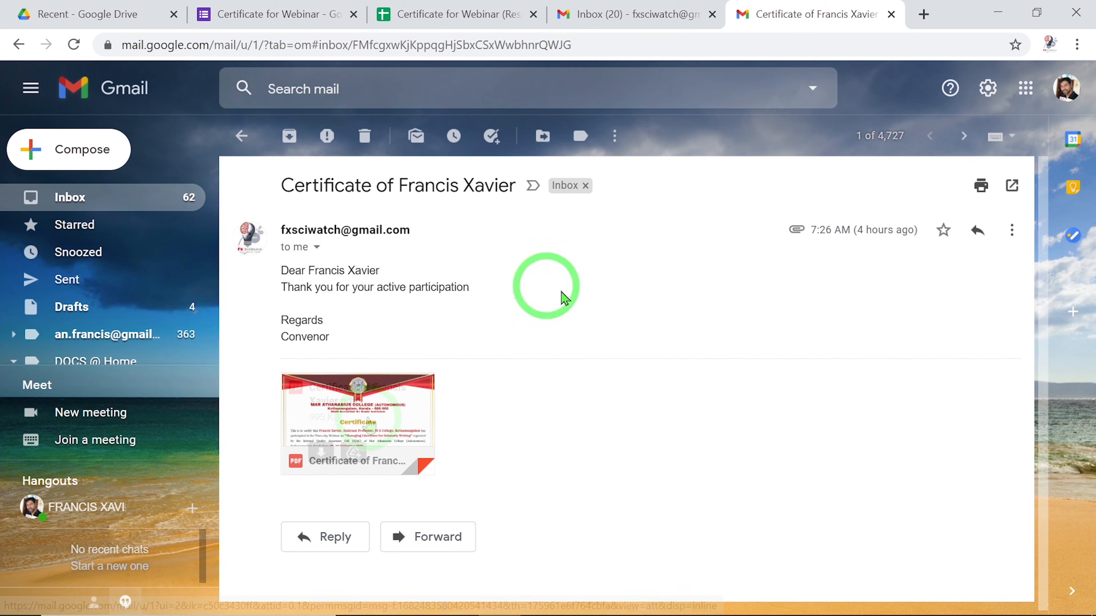
pyautogui.click(366, 421)
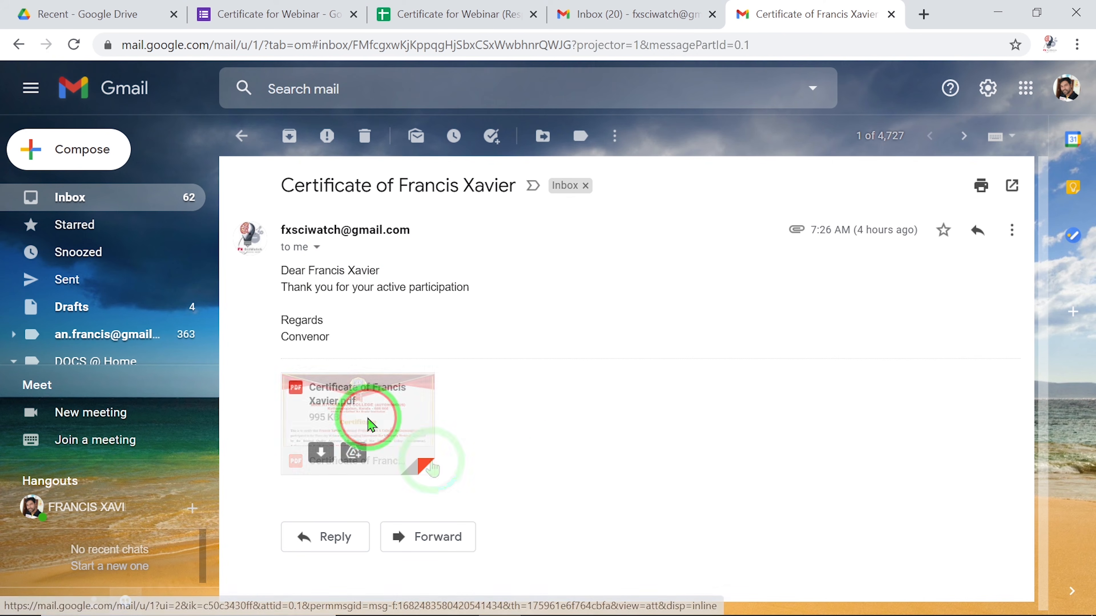